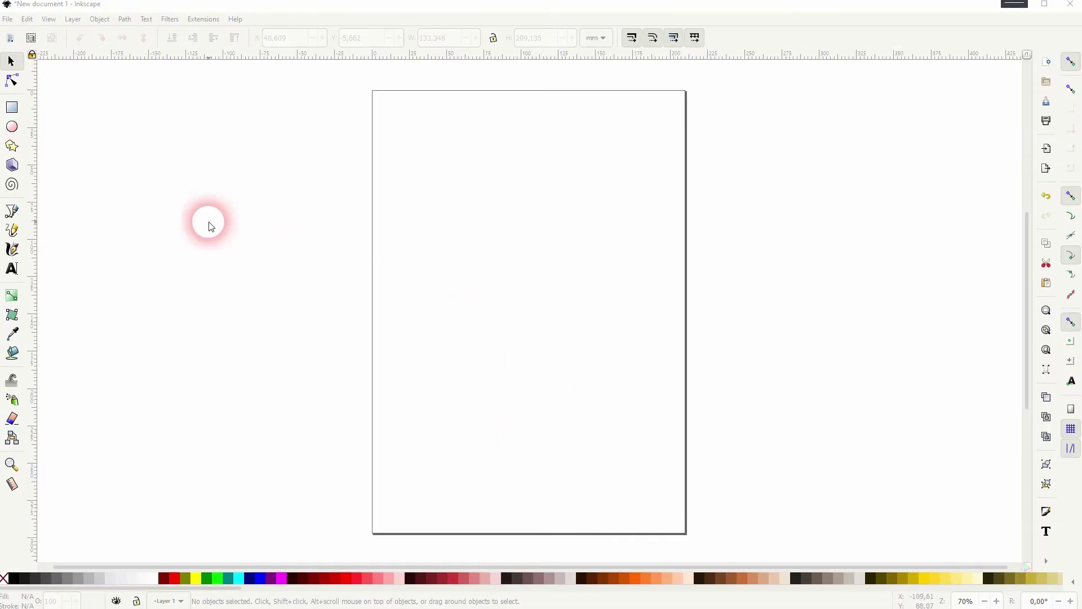
Step: Draw a 104.321 mm square with yellow fill and a thick green stroke on the upper page
double_click(11, 108)
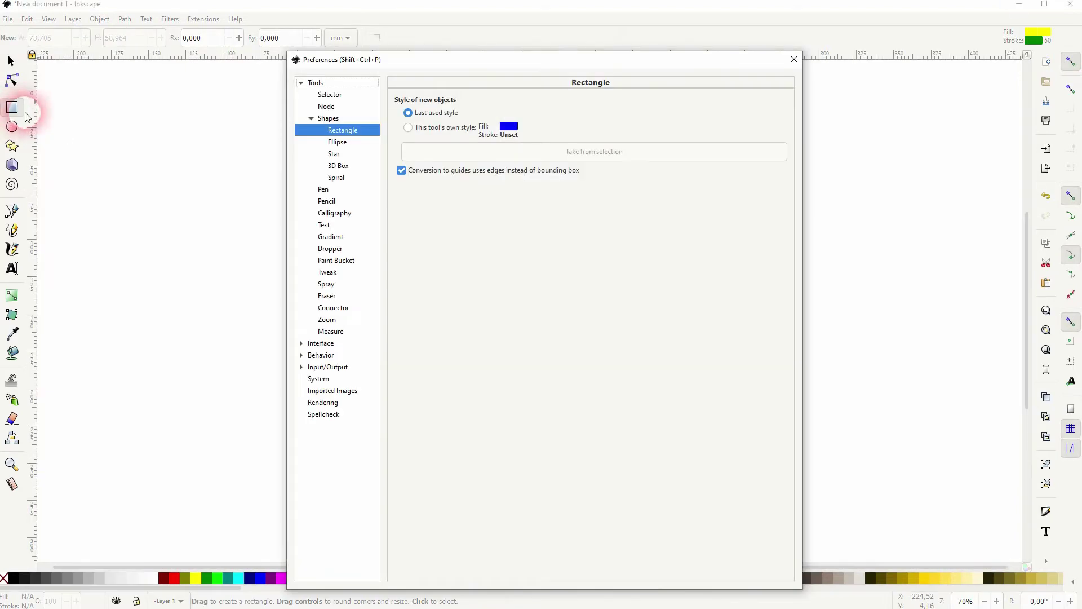
click(795, 59)
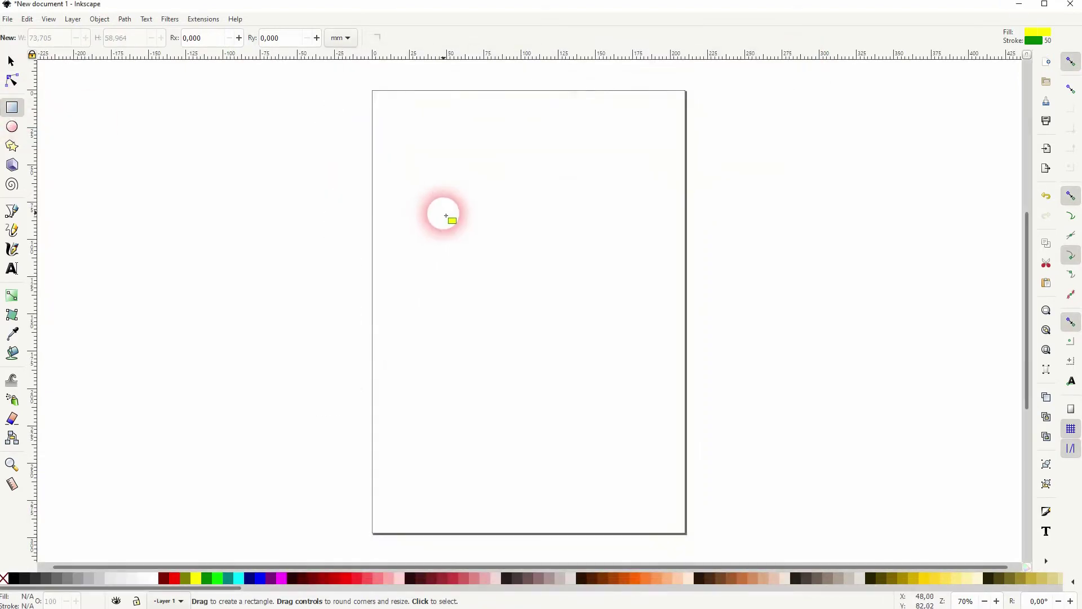
drag(427, 185, 611, 353)
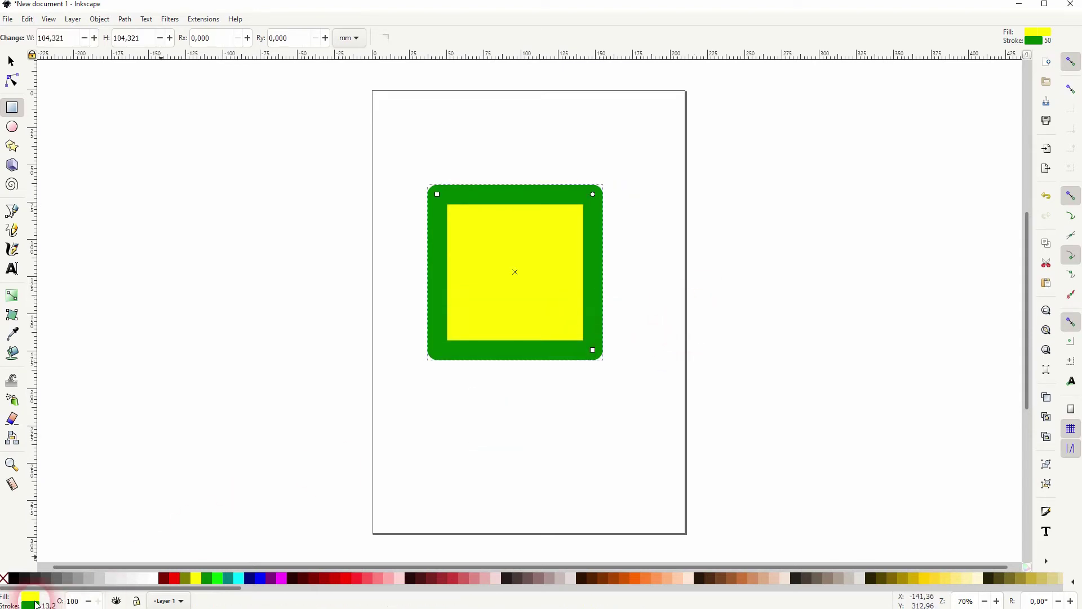
Step: Set the square's stroke width to 0 in the Fill and Stroke dialog, then close it
double_click(33, 605)
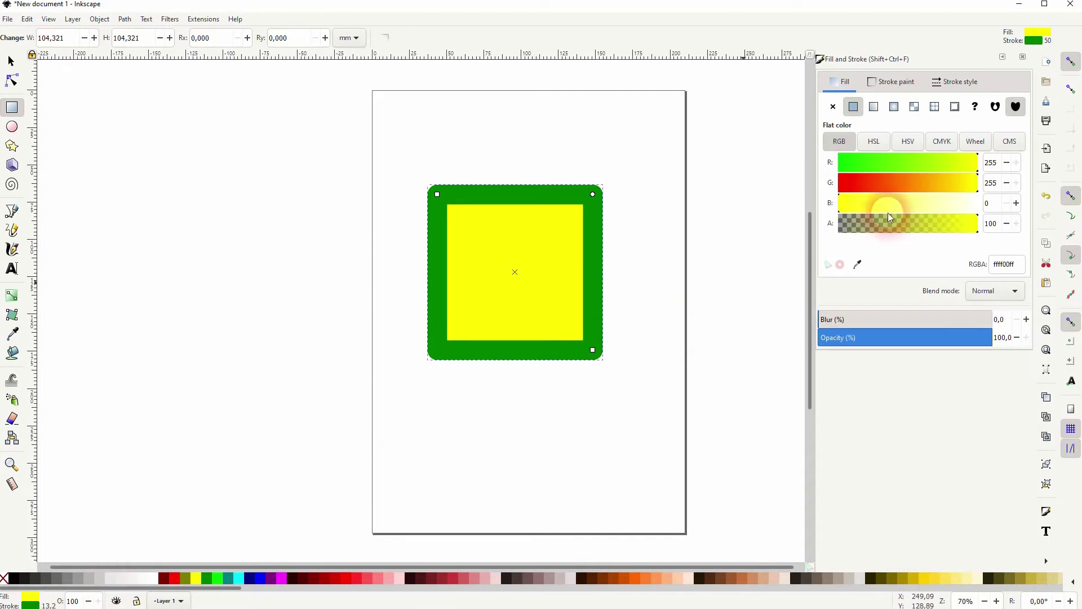
click(958, 82)
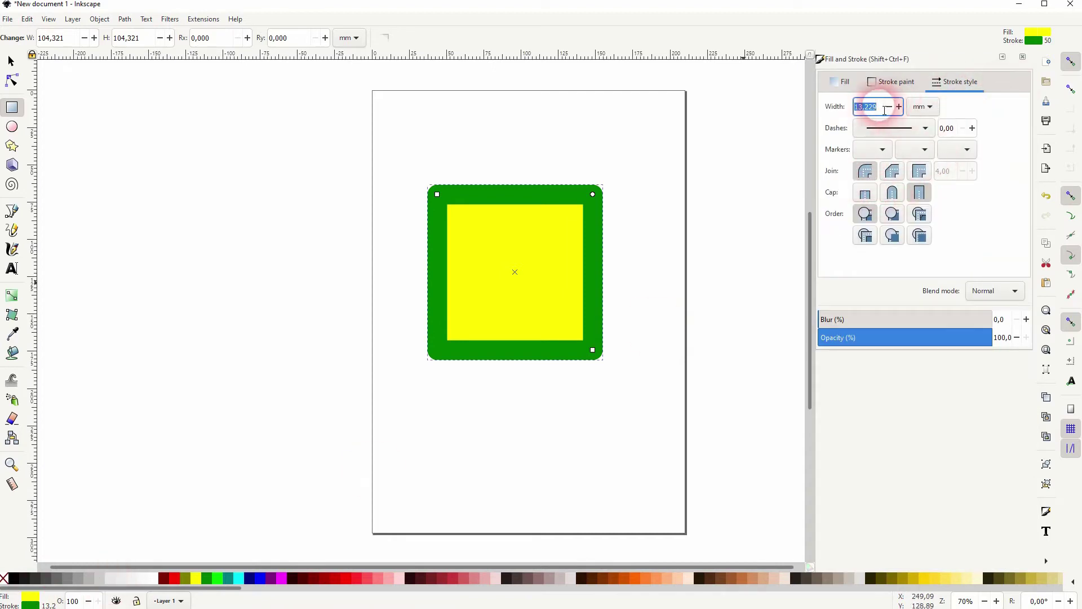
key(Return)
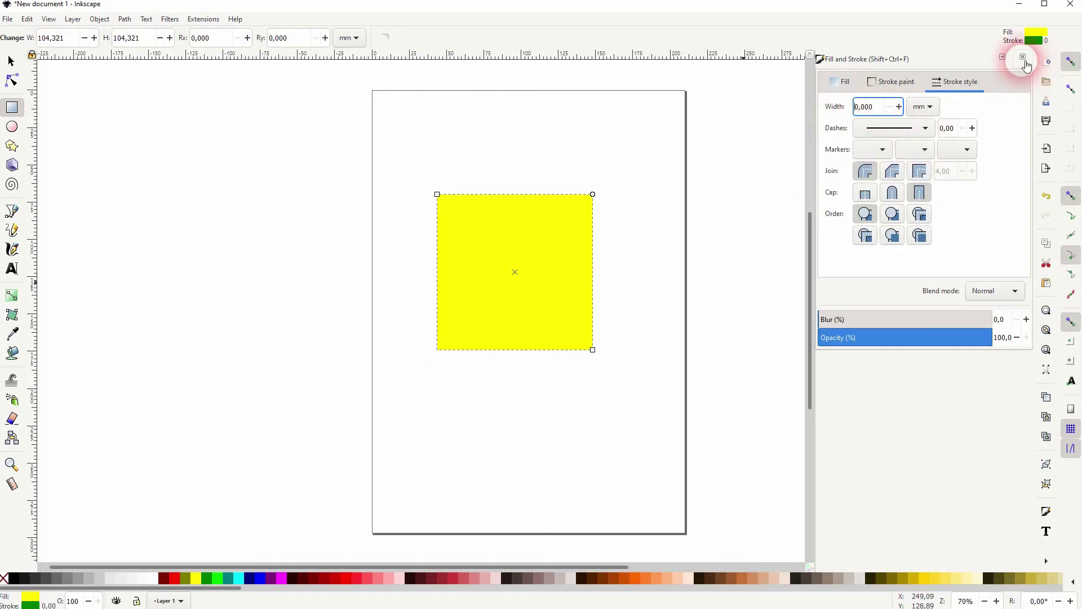
click(1023, 60)
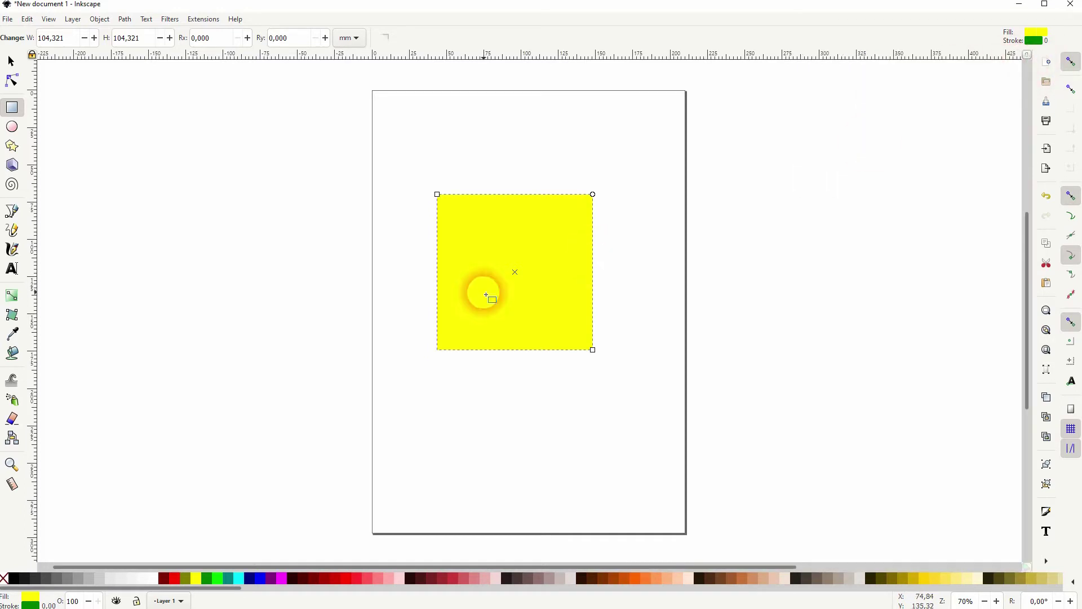
Step: Nudge the yellow square slightly to the right
click(11, 61)
drag(558, 245, 576, 246)
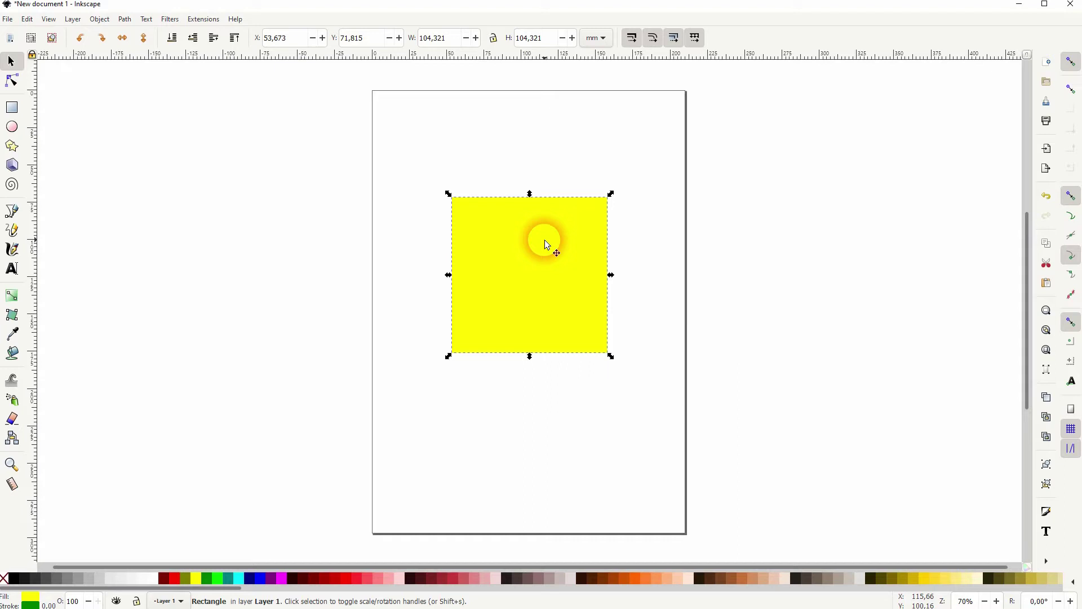
key(r)
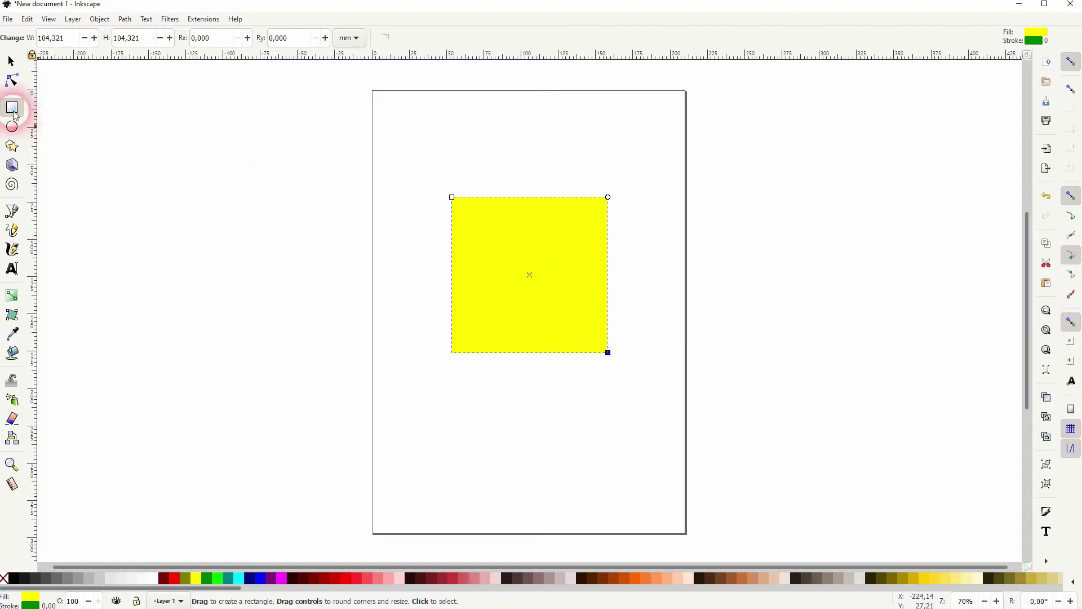
Step: Reselect the square and convert it to a four-node path with Path > Object to Path
click(12, 59)
click(416, 169)
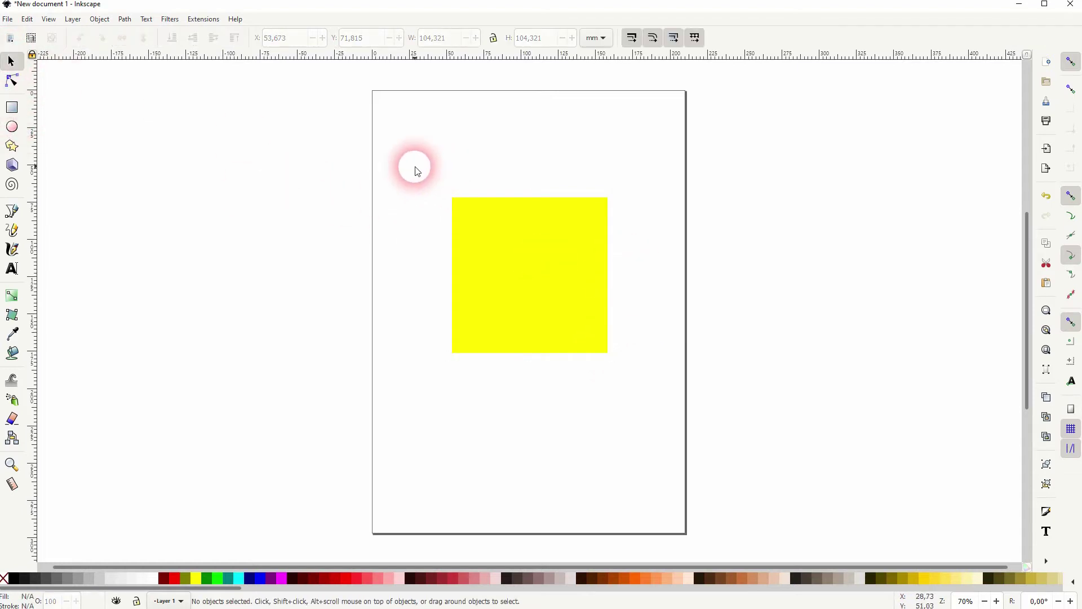
drag(410, 159, 628, 367)
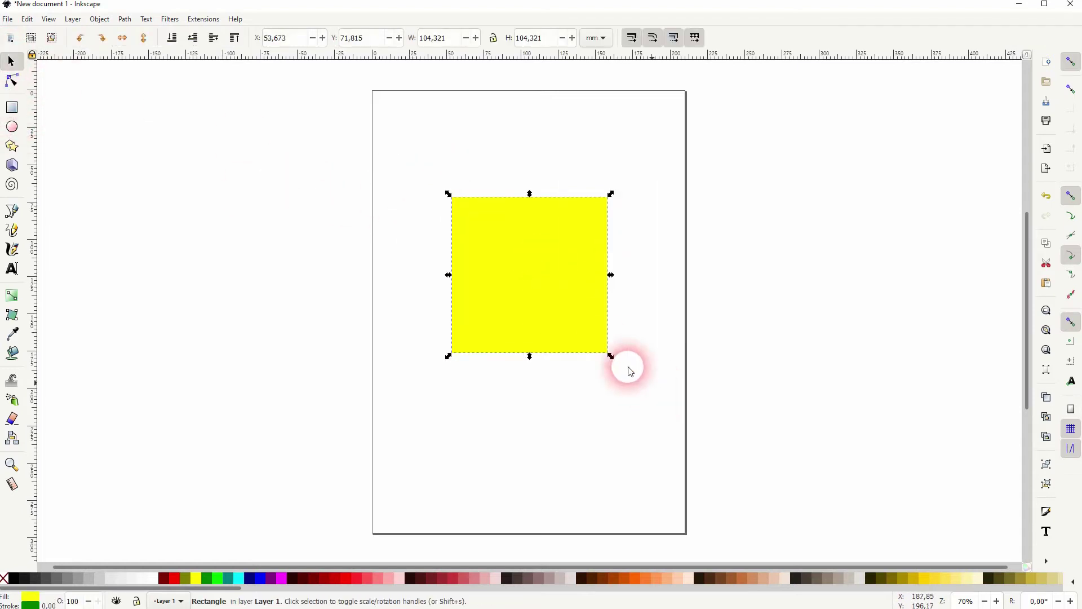
click(130, 21)
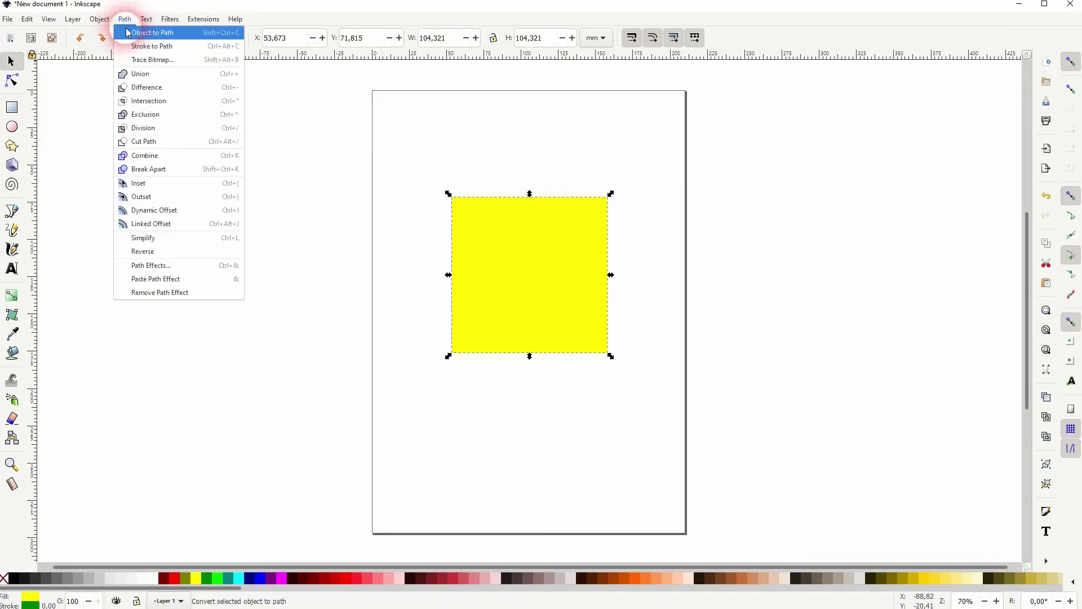
click(131, 34)
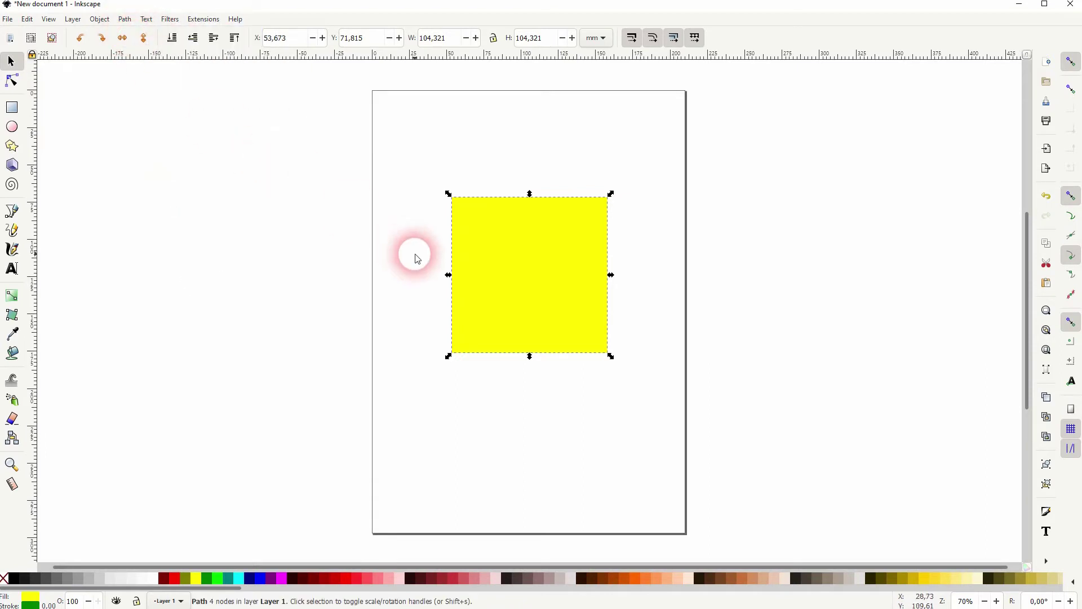
Step: In the Node tool, try curving the corners, undo, then delete the bottom-right node
double_click(542, 262)
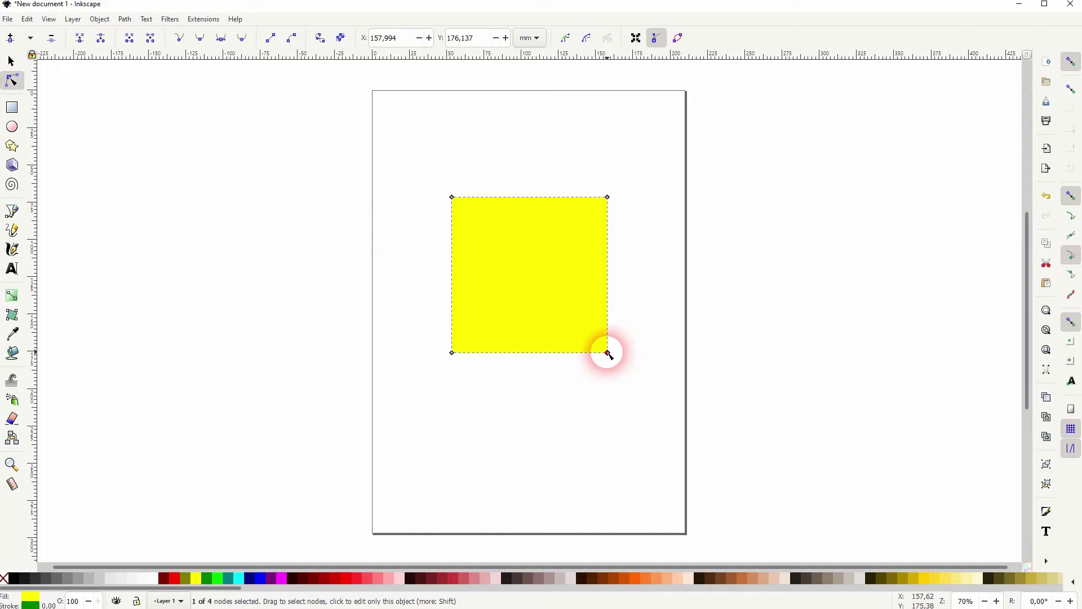
mouse_move(607, 353)
mouse_down()
mouse_move(570, 357)
mouse_move(618, 322)
mouse_move(621, 295)
mouse_move(624, 362)
mouse_up()
click(609, 345)
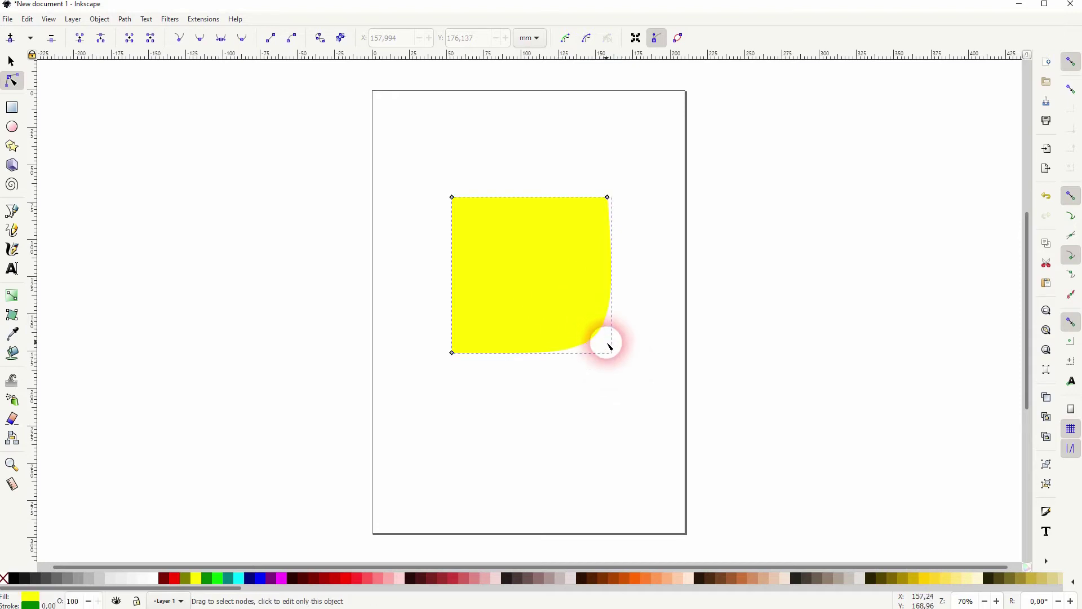
drag(607, 198, 560, 404)
key(ctrl+z)
key(ctrl+z)
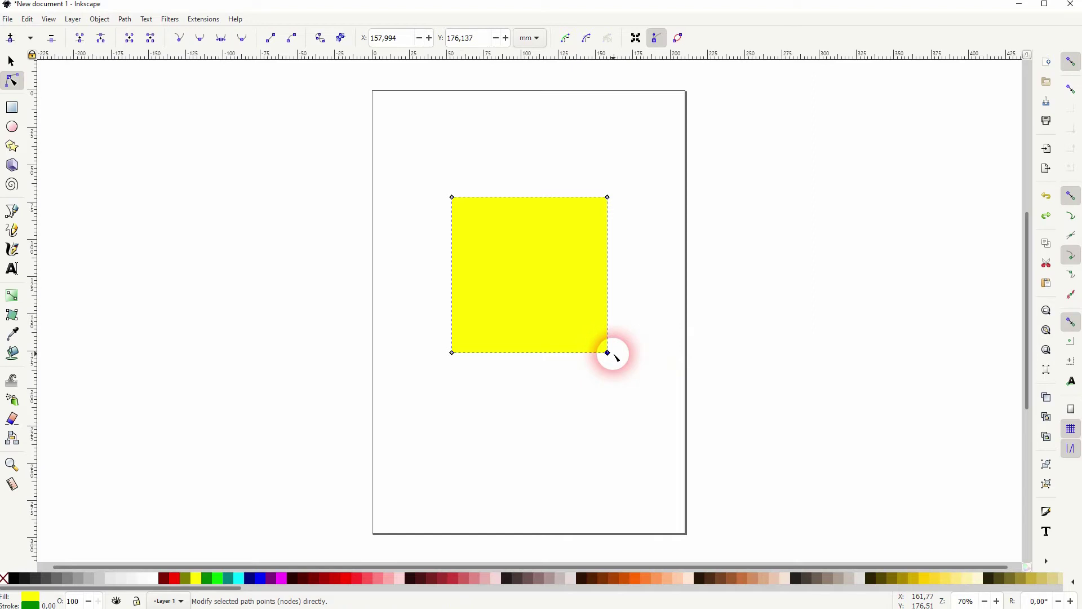
key(Delete)
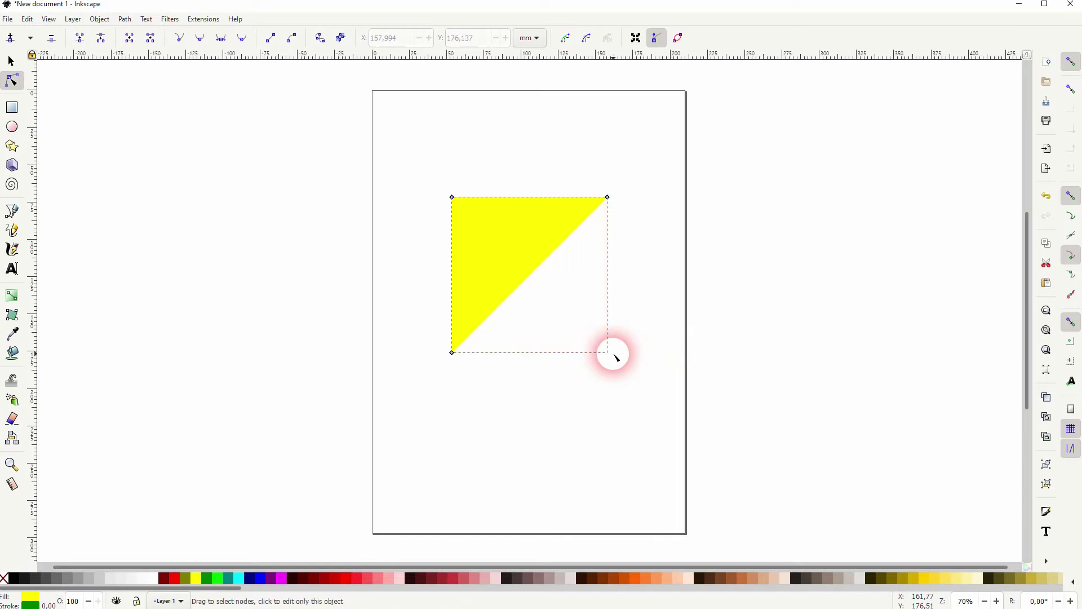
Step: Scale the yellow triangle down slightly and rotate it to sit on its base
click(10, 62)
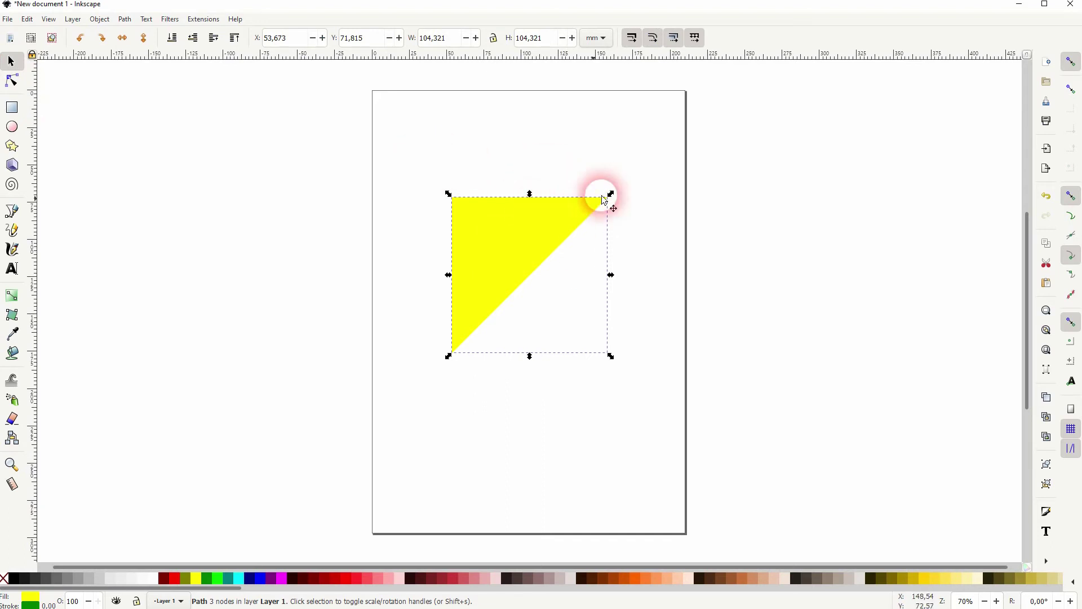
drag(611, 194, 629, 236)
click(522, 252)
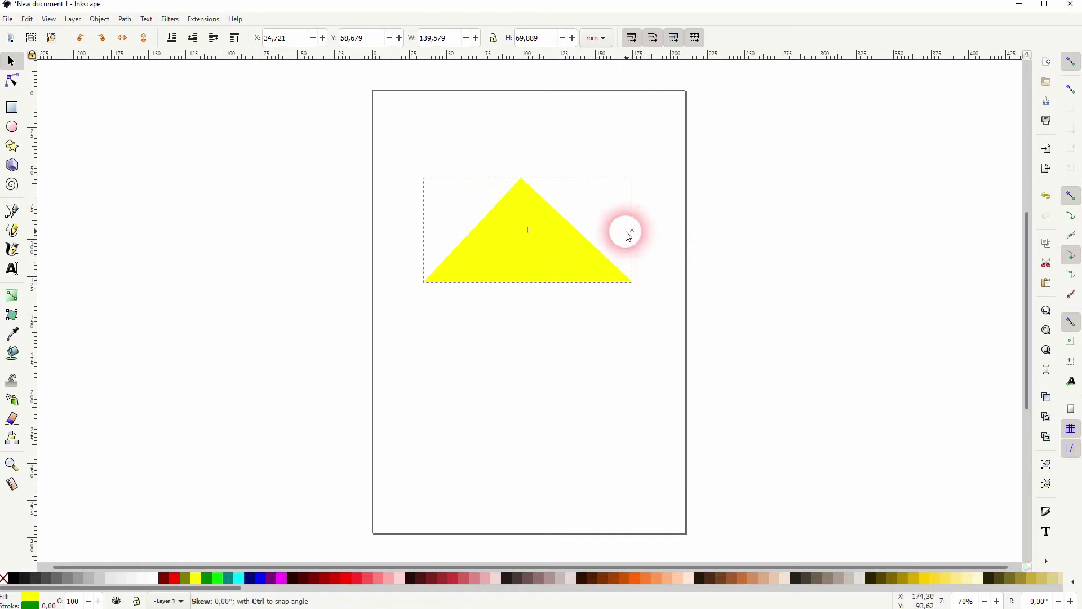
click(657, 213)
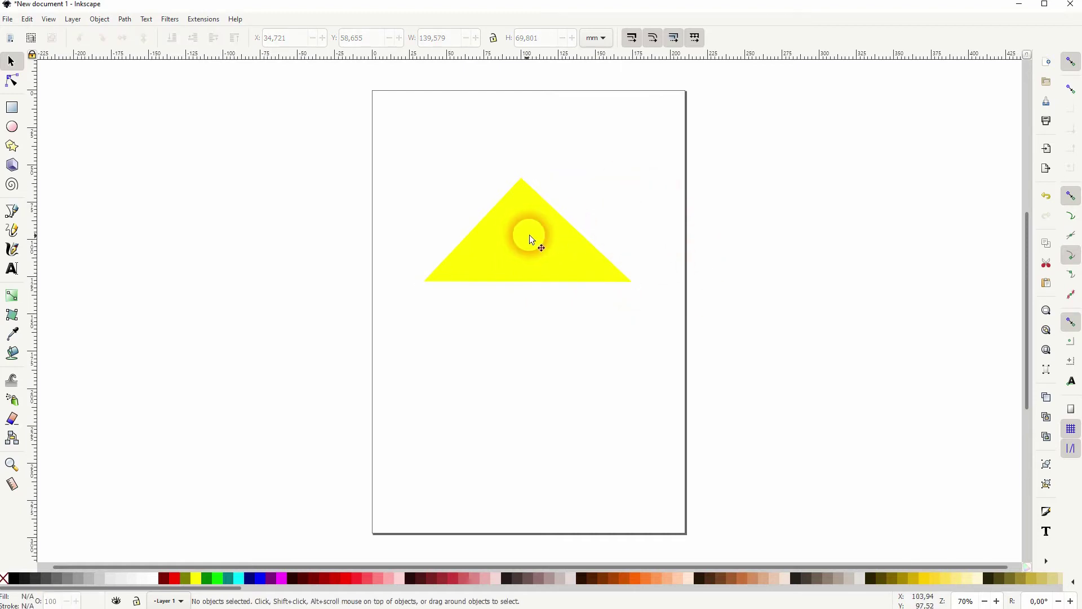
Step: Narrow the triangle to 107.829 × 69.801 mm and move it to the page's top-left corner
click(570, 234)
drag(634, 230, 588, 230)
drag(518, 245, 462, 160)
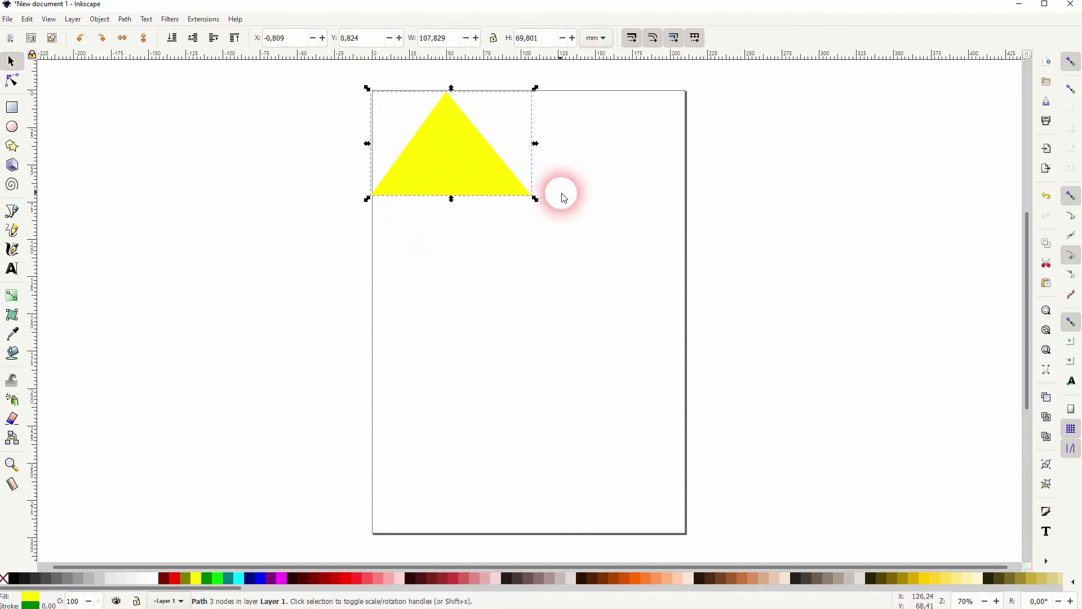
click(572, 302)
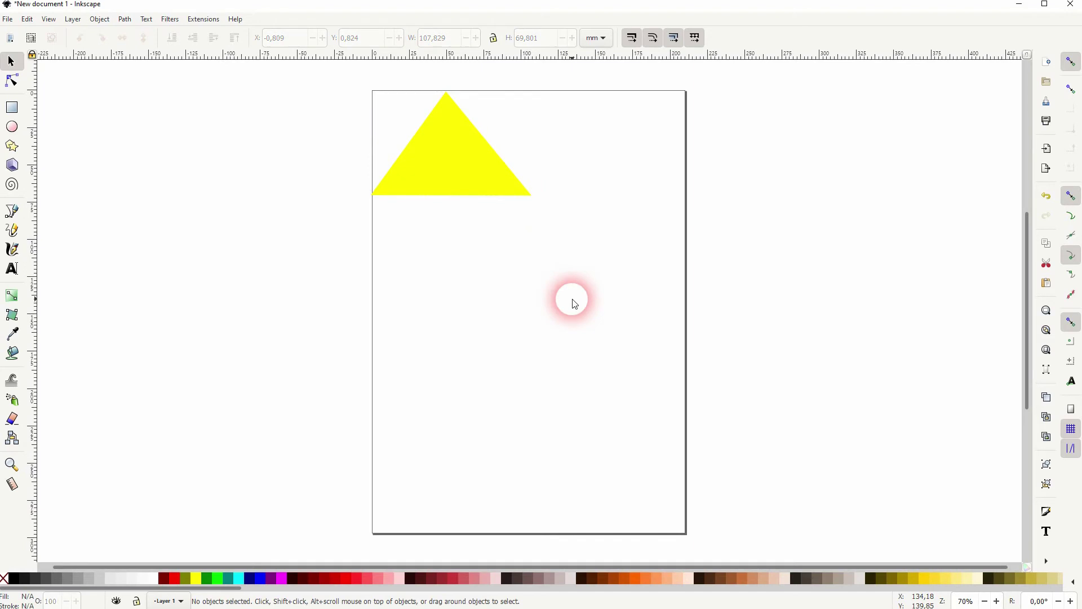
Step: Use the pen tool to draw a closed 118.802 × 89.029 mm triangle below the yellow one
click(12, 212)
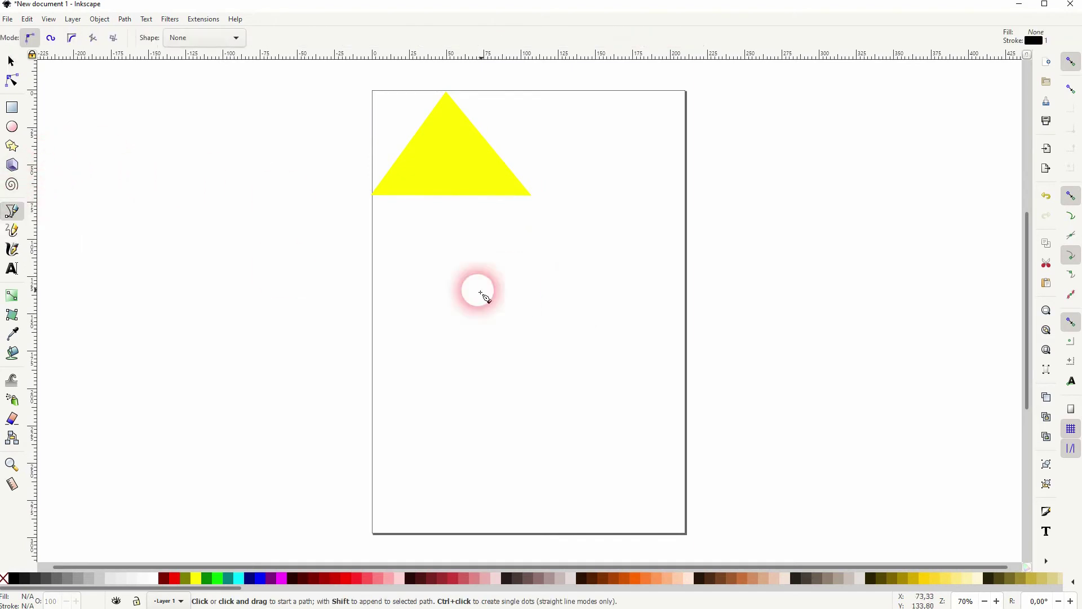
click(445, 404)
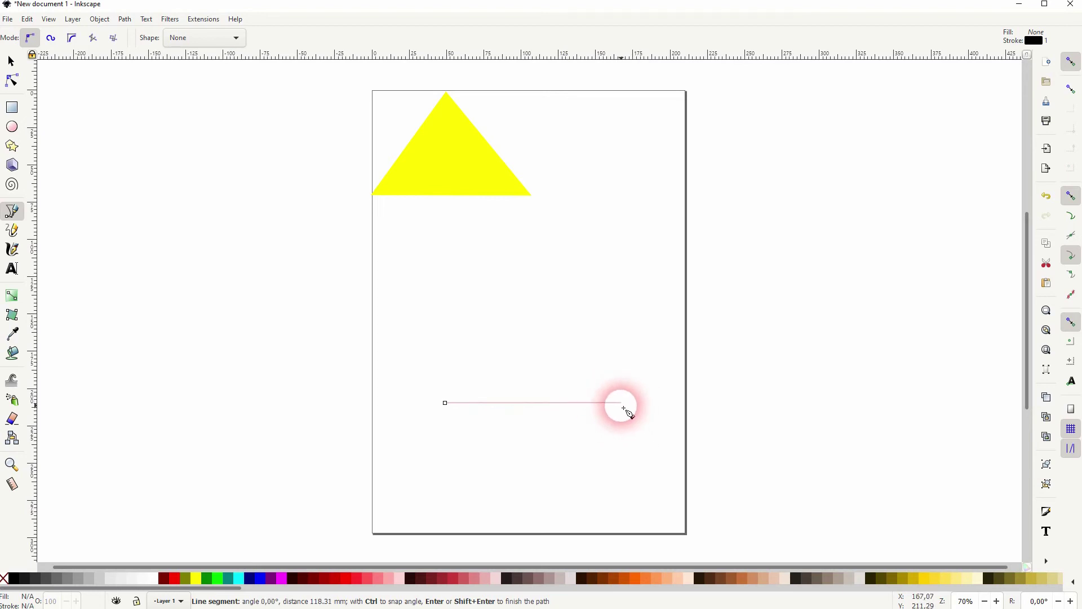
click(620, 402)
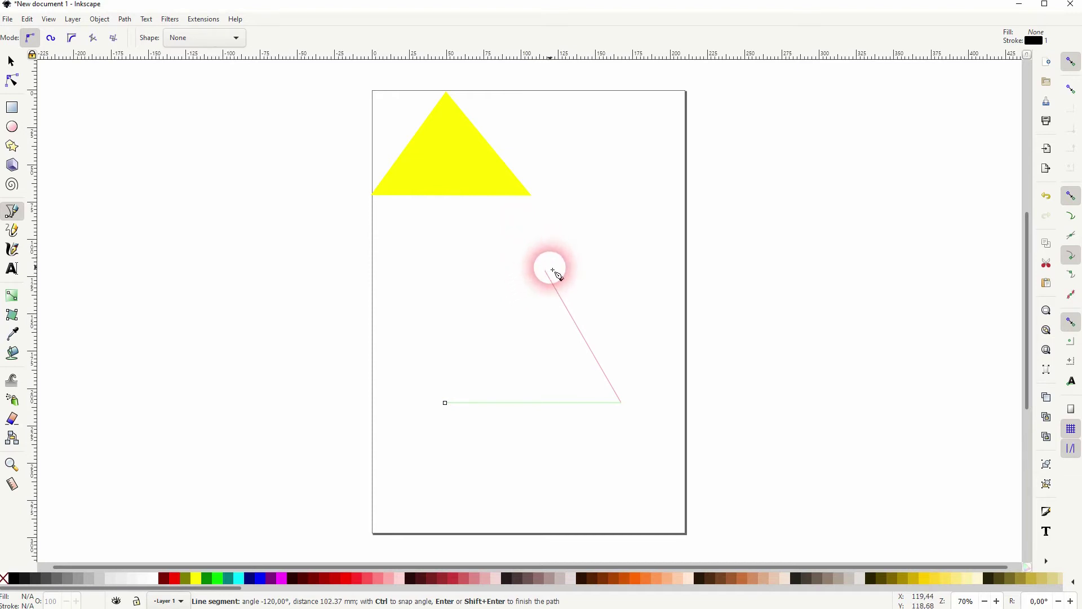
click(544, 271)
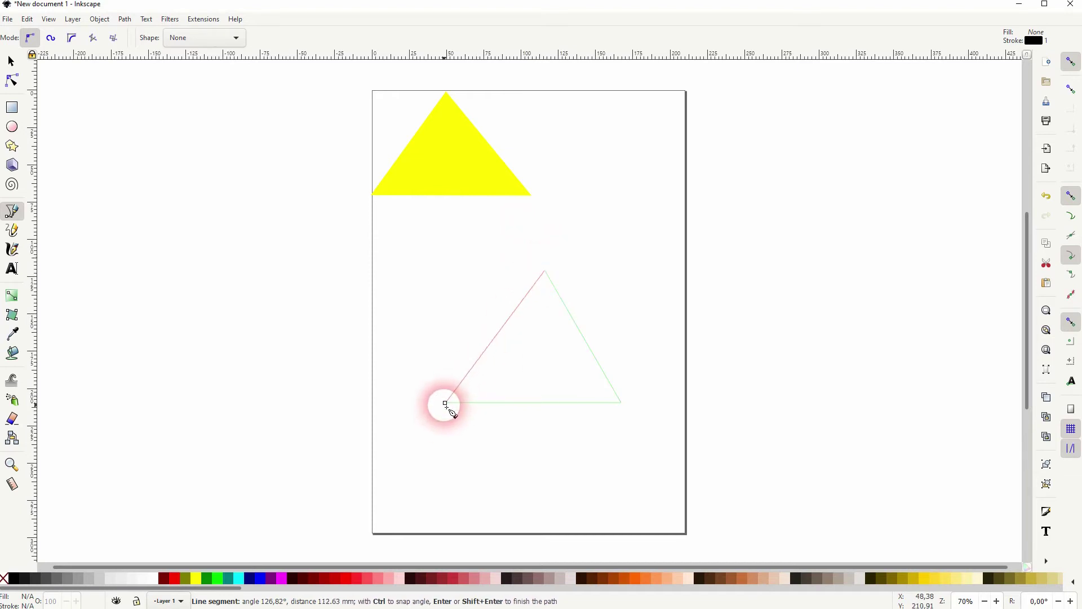
click(445, 403)
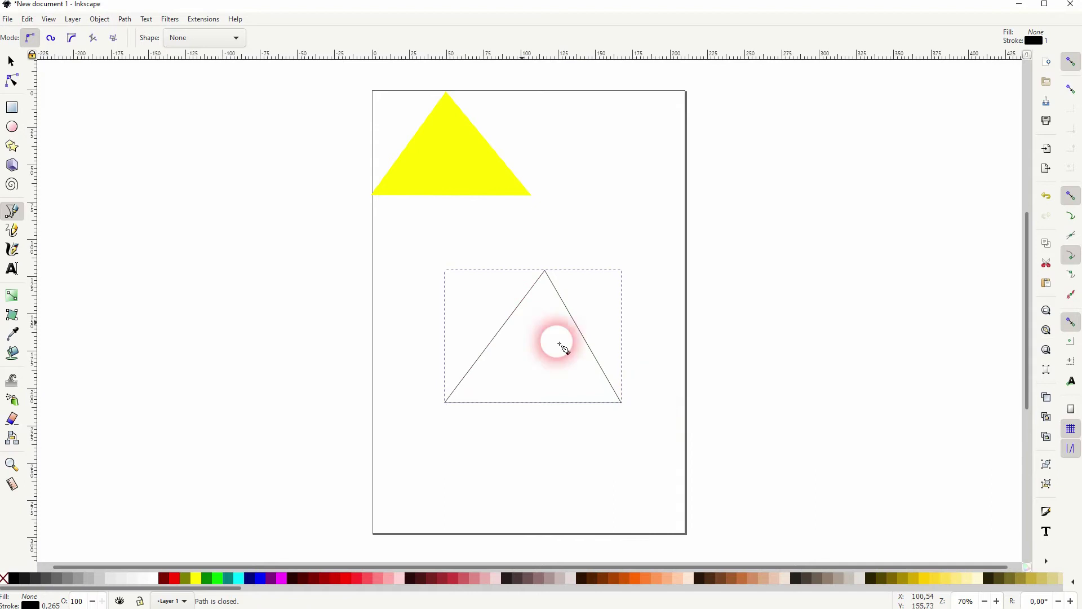
click(10, 61)
click(606, 477)
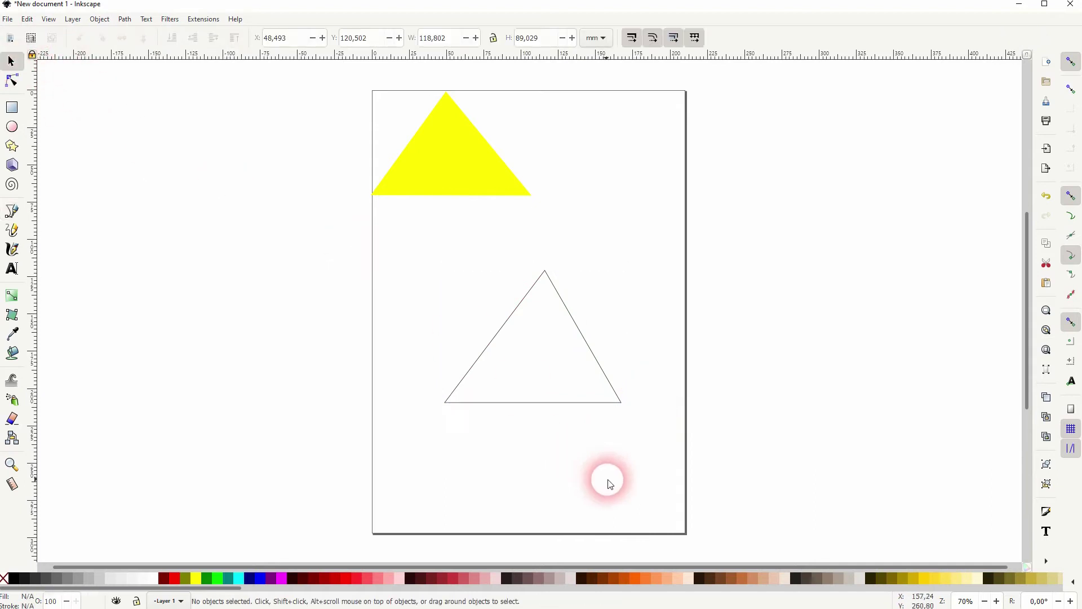
Step: Fill the triangle with Aqua, set its stroke width to 0, and drag it beside the yellow triangle
drag(407, 437, 650, 257)
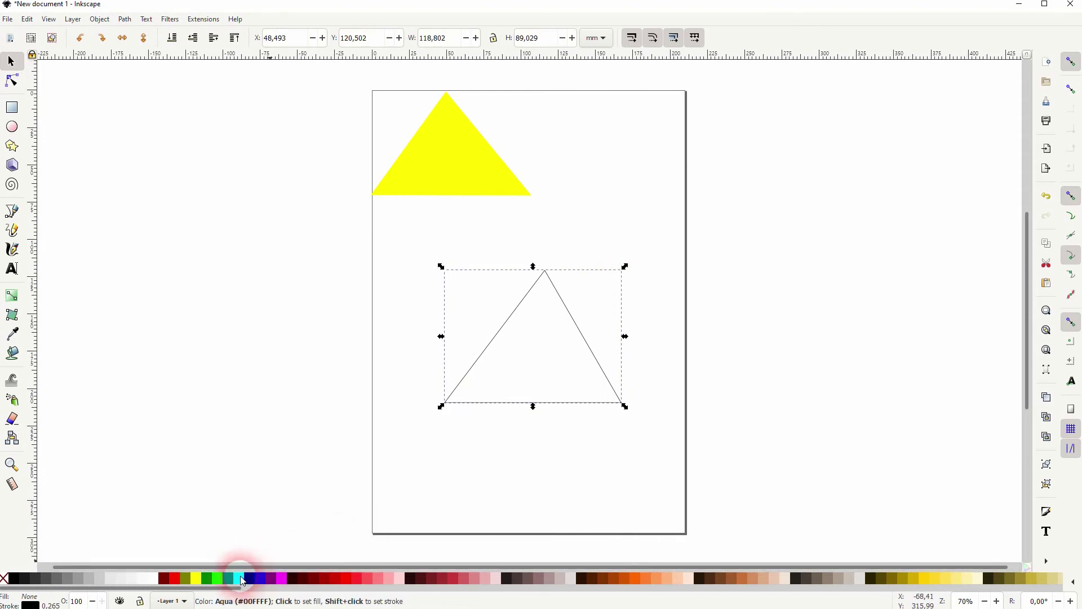
click(241, 579)
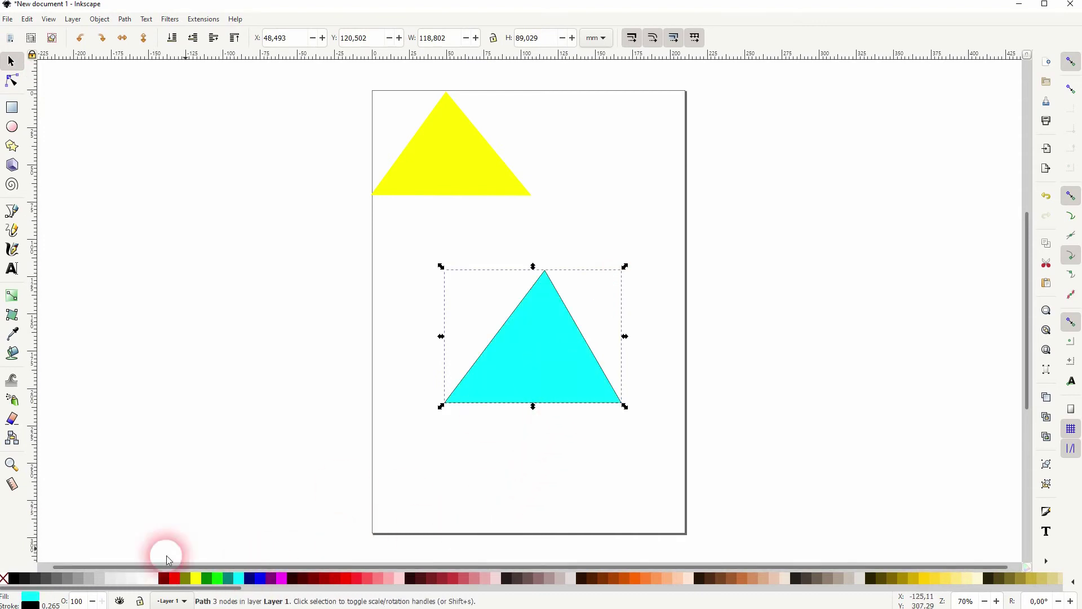
click(30, 605)
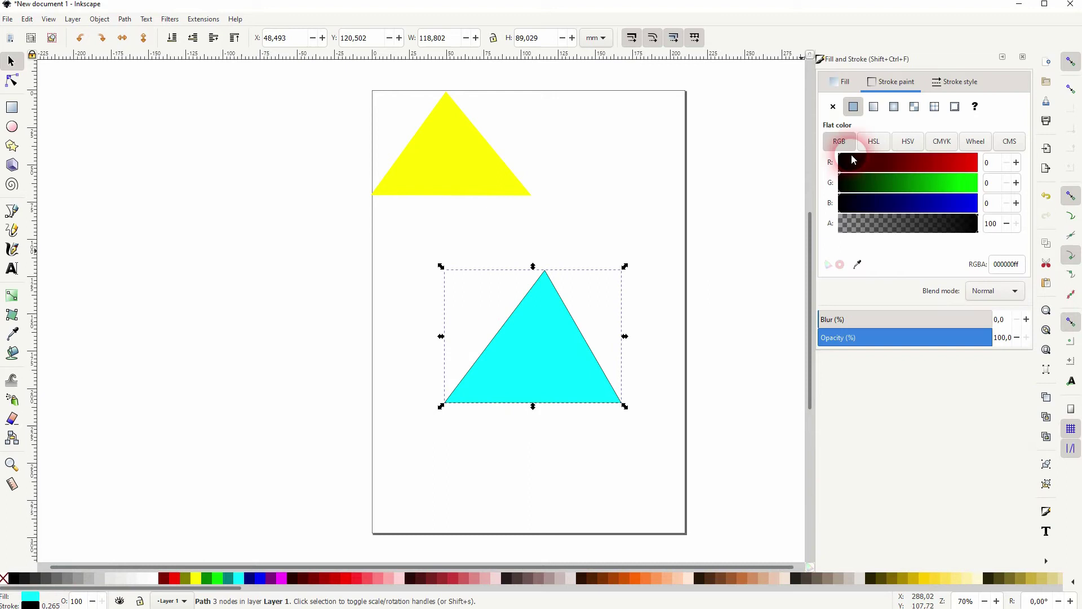
click(958, 84)
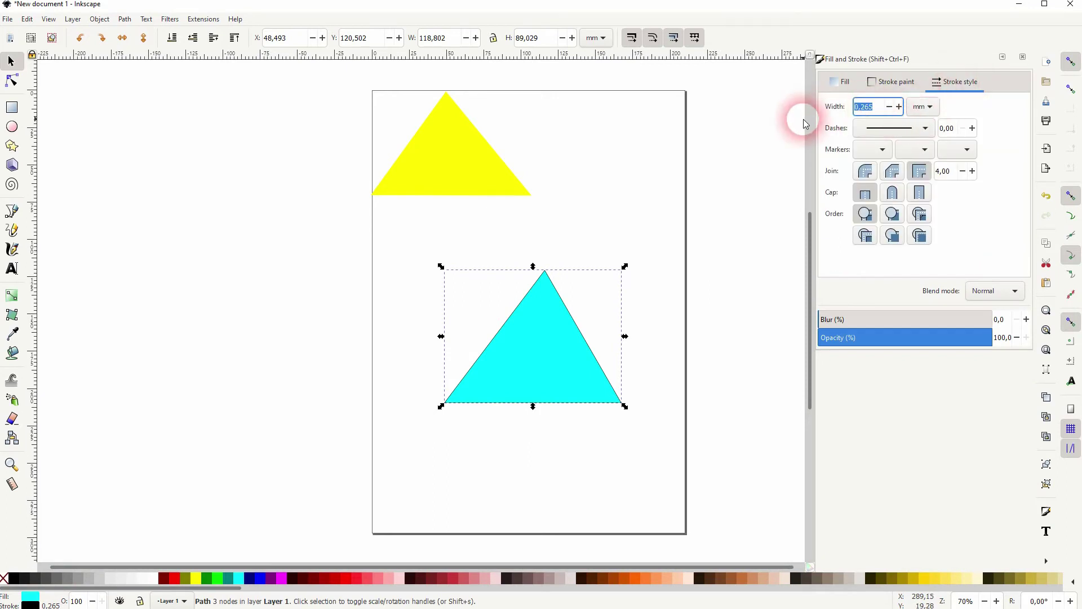
text(0)
key(Return)
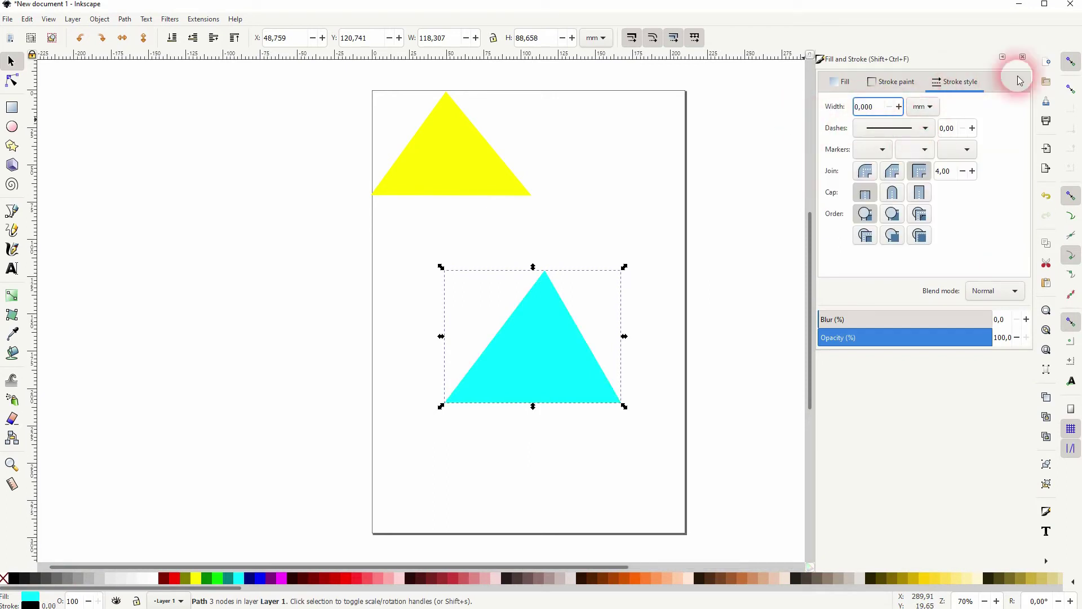
click(1029, 54)
mouse_move(522, 370)
mouse_down()
mouse_move(685, 202)
mouse_move(673, 167)
mouse_up()
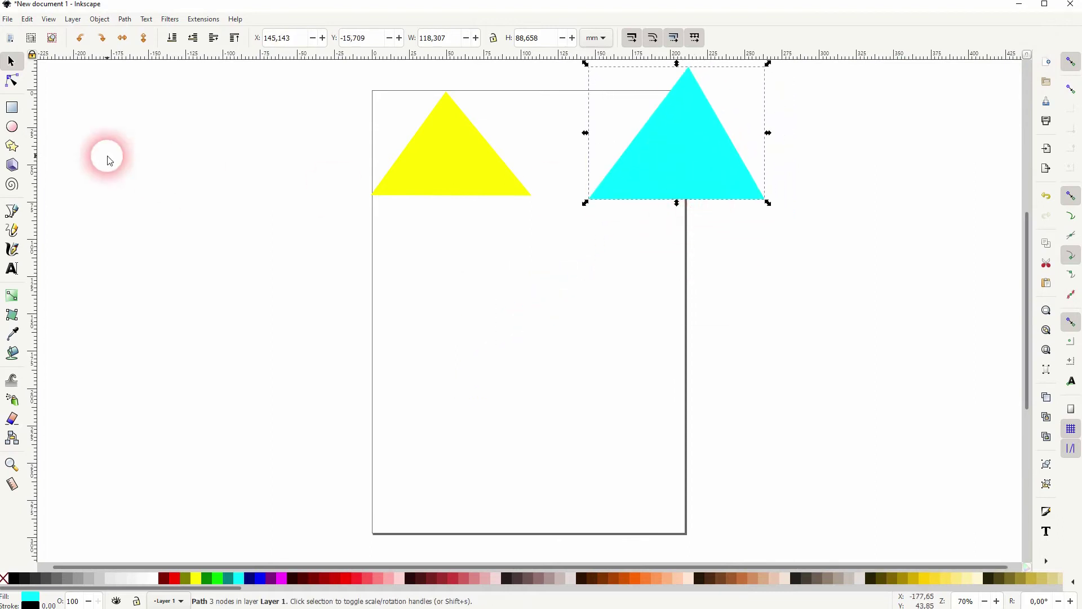
Step: Draw a 3-corner navy polygon below the yellow triangle, then switch it to Star mode
click(12, 146)
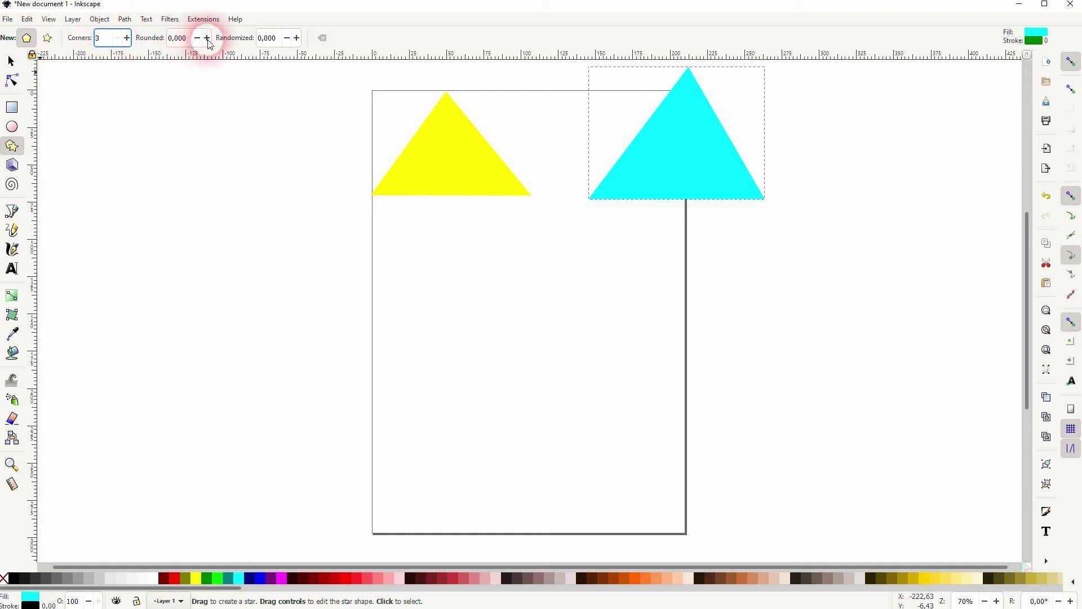
drag(186, 39, 169, 39)
drag(282, 38, 259, 37)
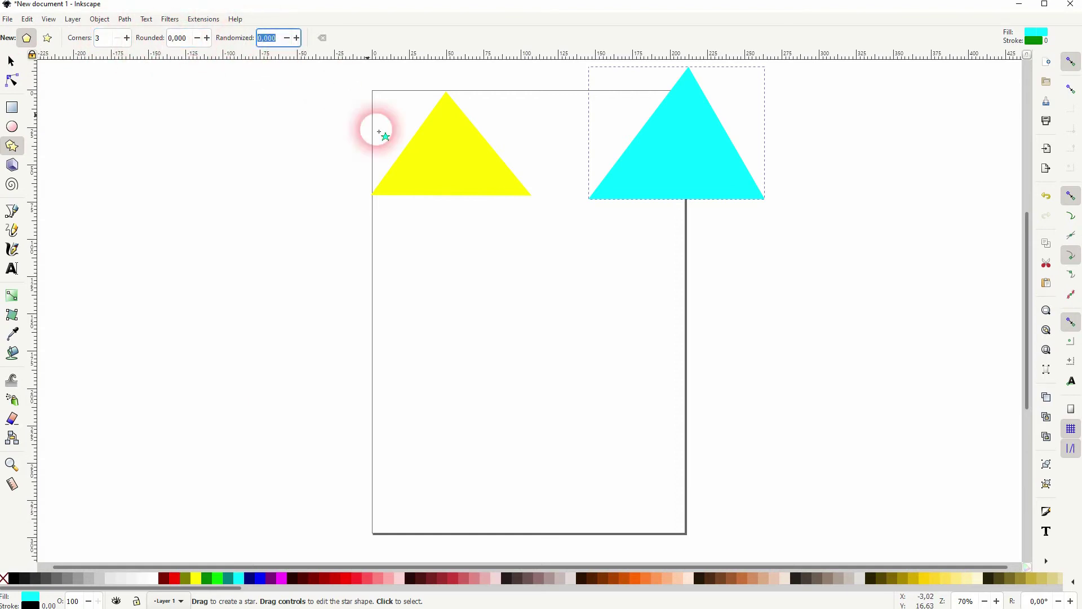
drag(458, 297, 534, 340)
click(249, 579)
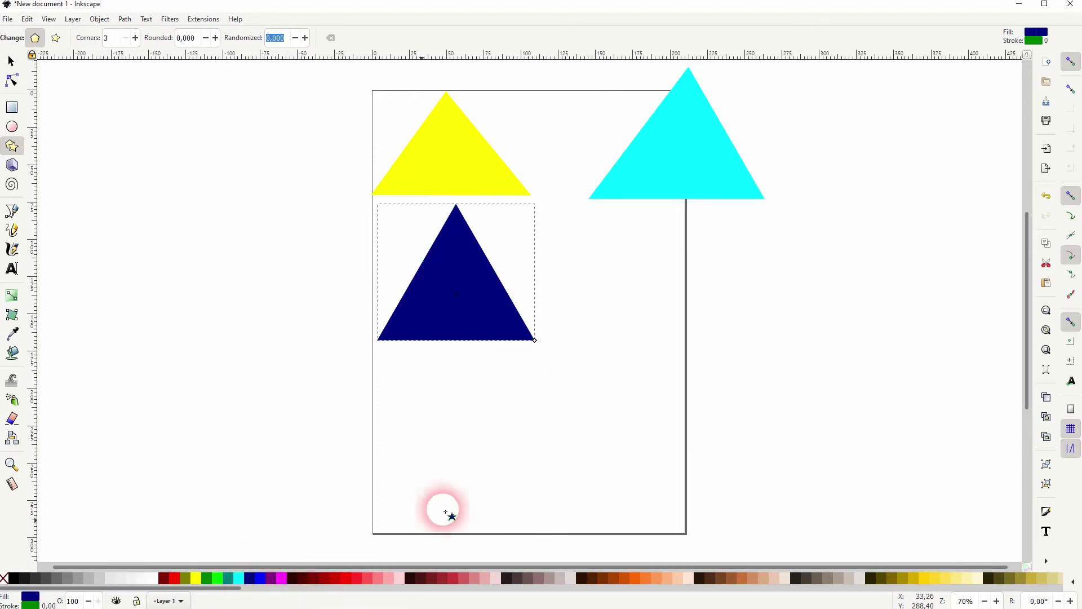
click(55, 38)
Step: Set Corners back to 3 and draw a small blue triangle right of the navy one
click(135, 38)
click(135, 38)
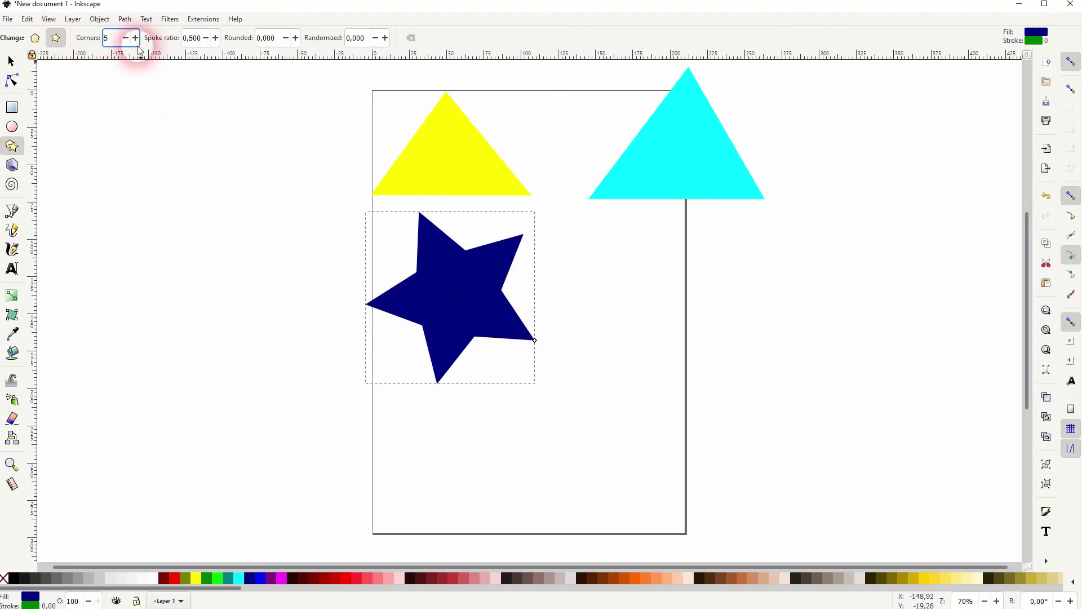
click(125, 37)
click(125, 37)
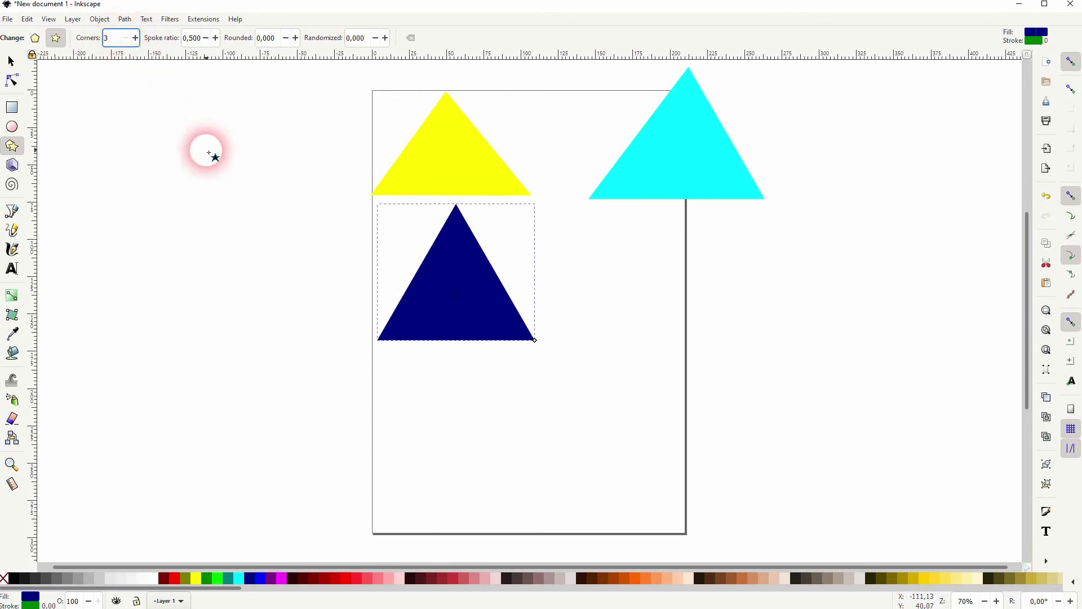
drag(618, 288, 678, 323)
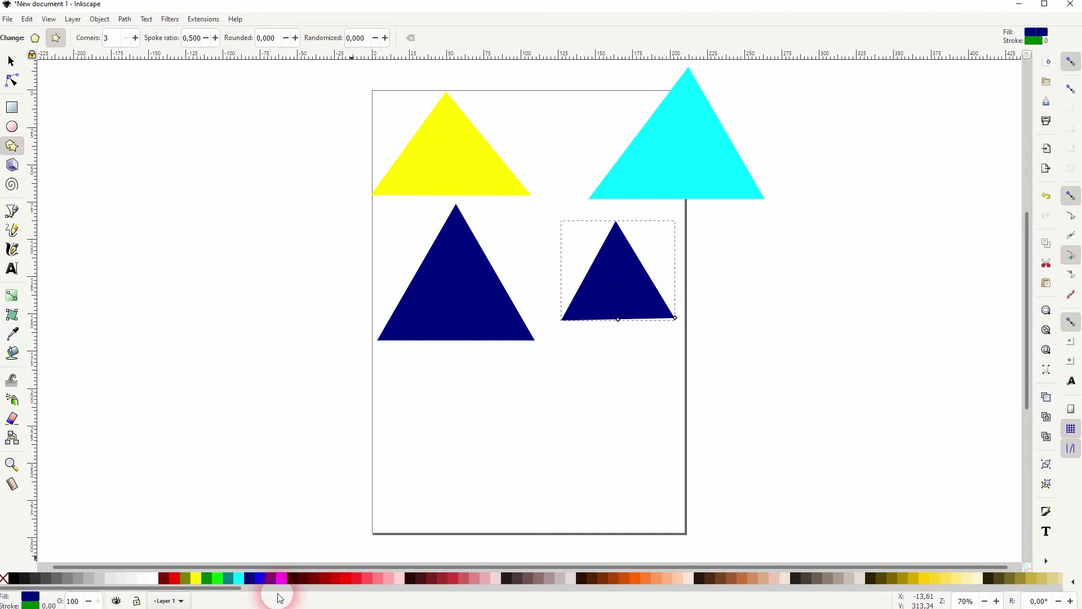
click(256, 579)
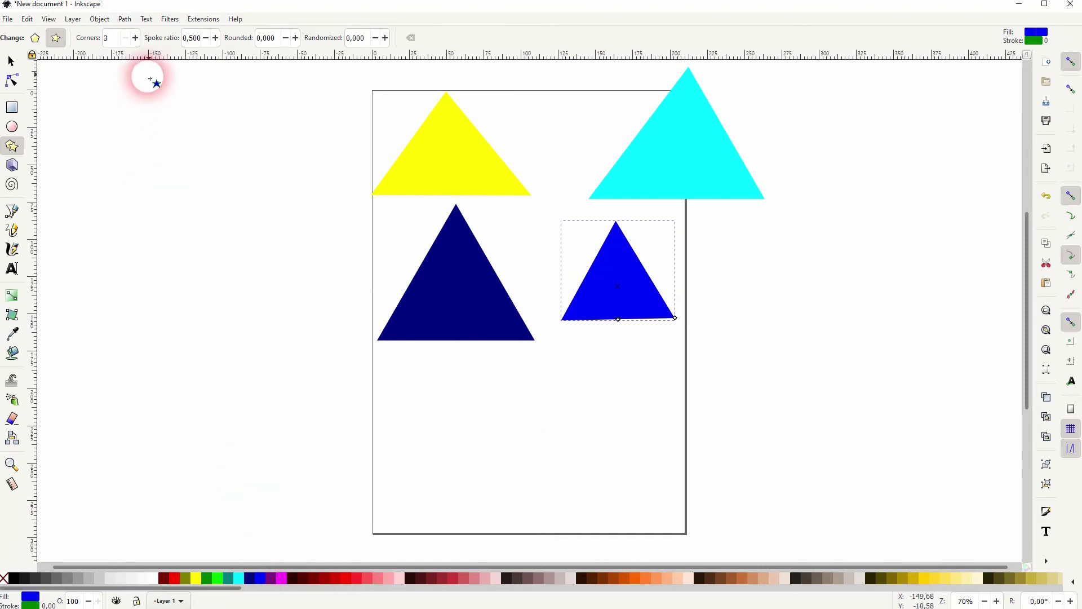
Step: Adjust the blue star's spoke ratio, ending at 0.260, and select the field to retype it
click(215, 38)
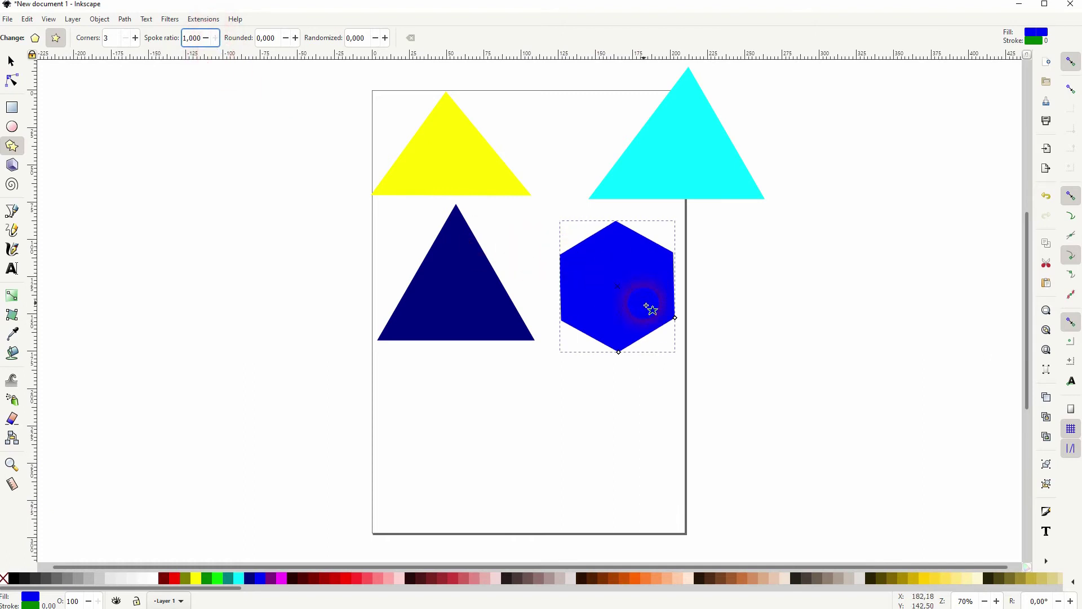
click(206, 38)
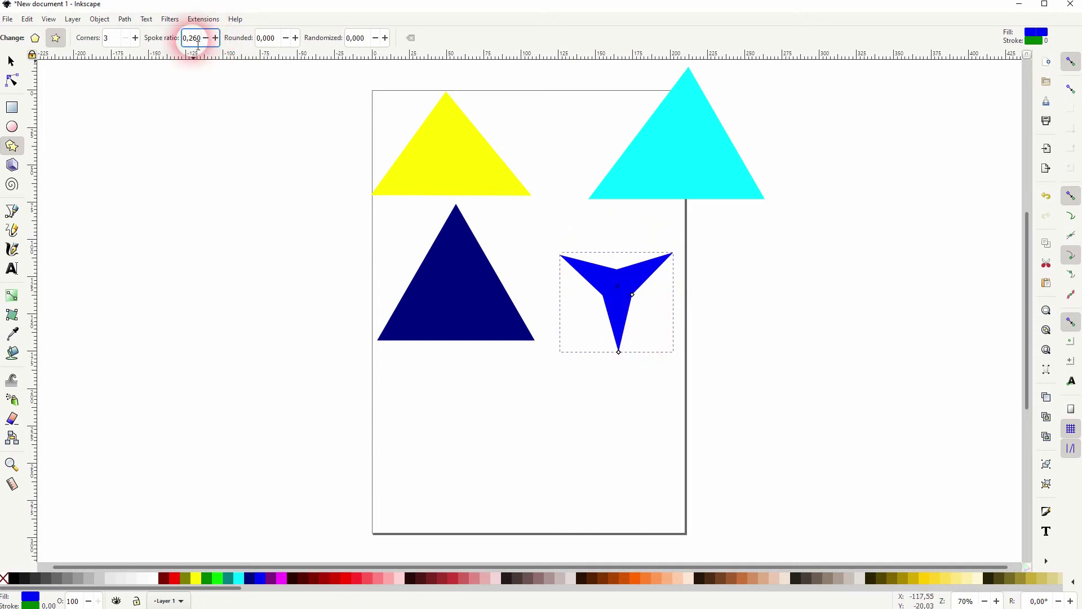
drag(205, 41, 235, 48)
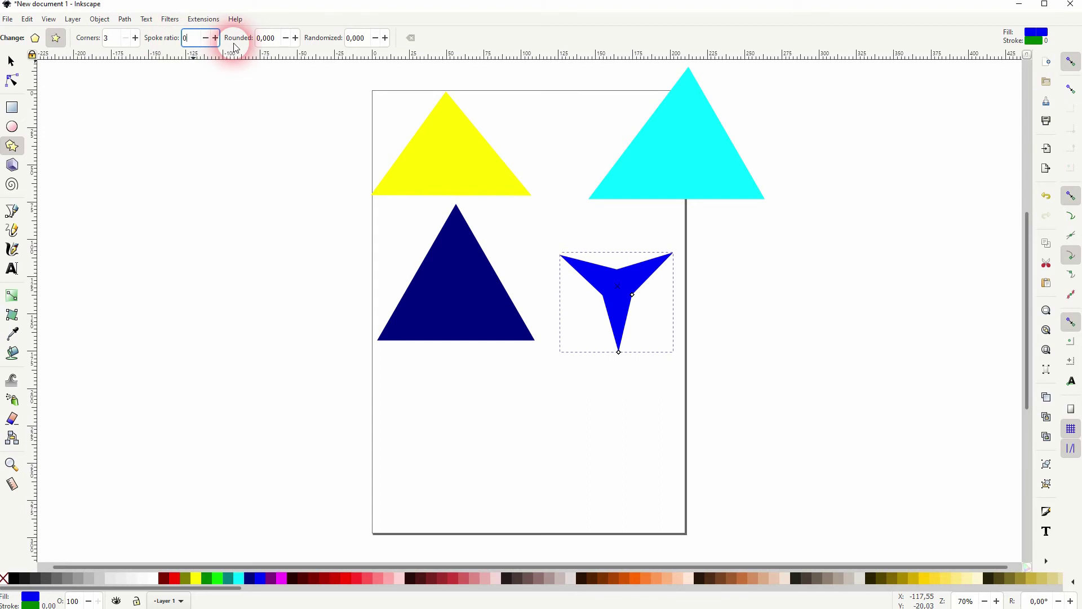
Step: Set the blue star's spoke ratio to 0.5 and try increasing its corner rounding
text(0.5)
key(Return)
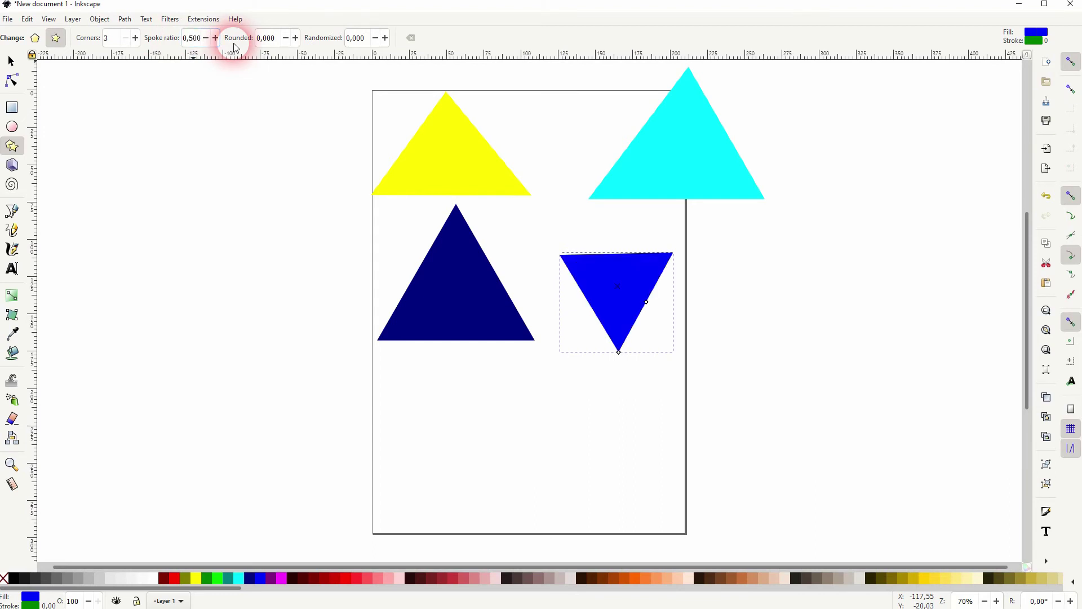
click(296, 38)
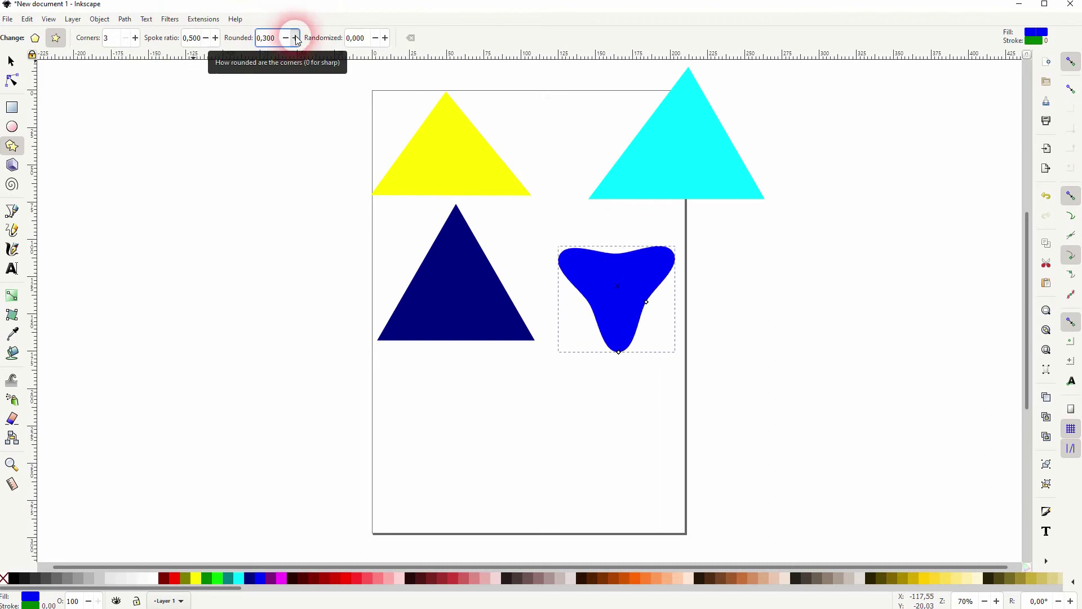
click(666, 264)
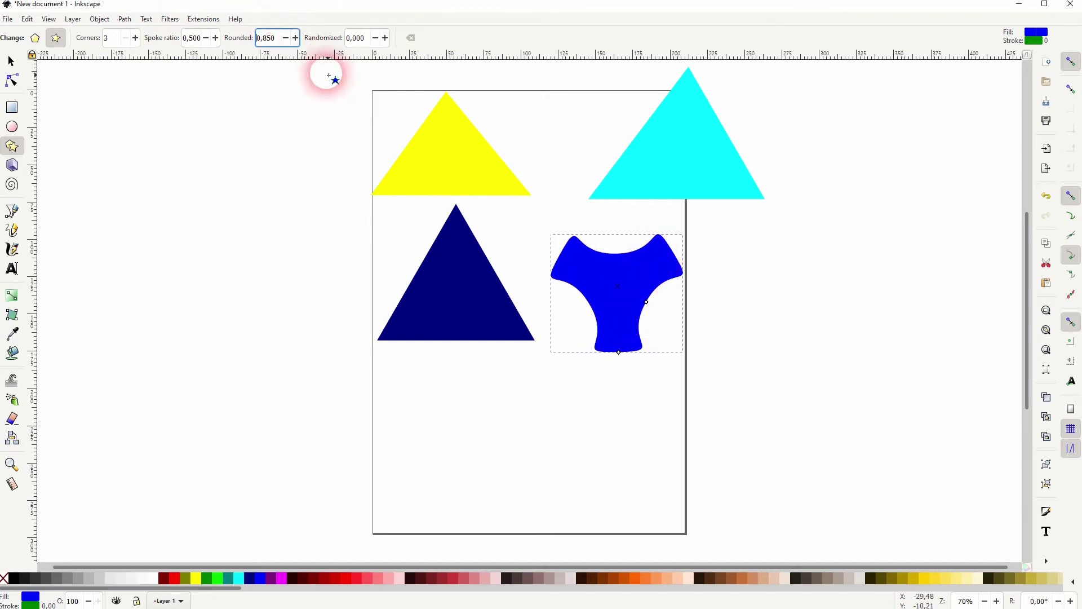
click(295, 38)
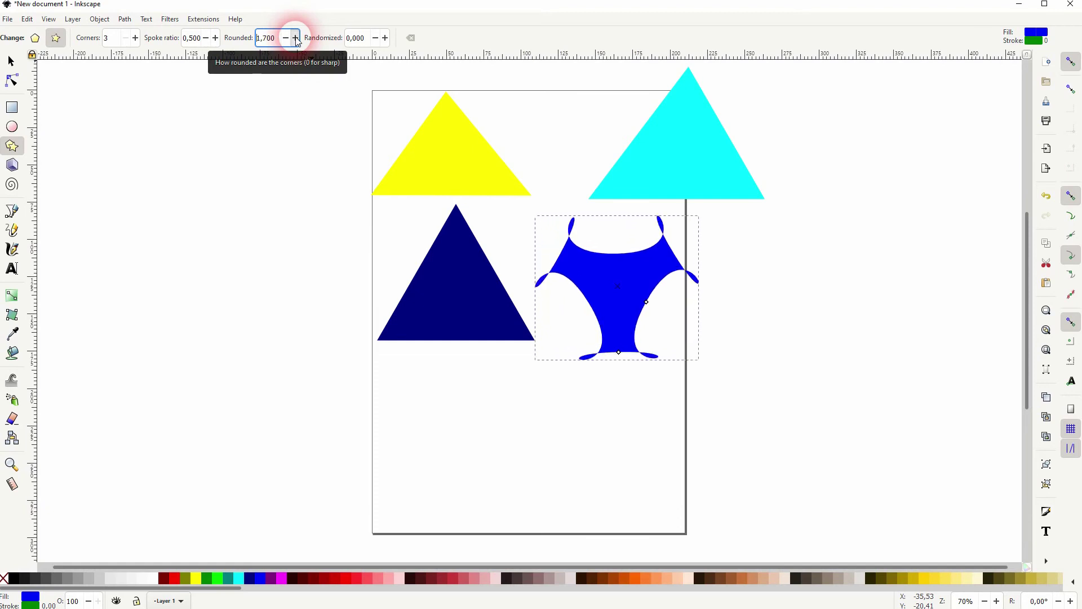
click(740, 270)
Step: Lower the rounding through negative values, then enter 0 for sharp corners
click(284, 40)
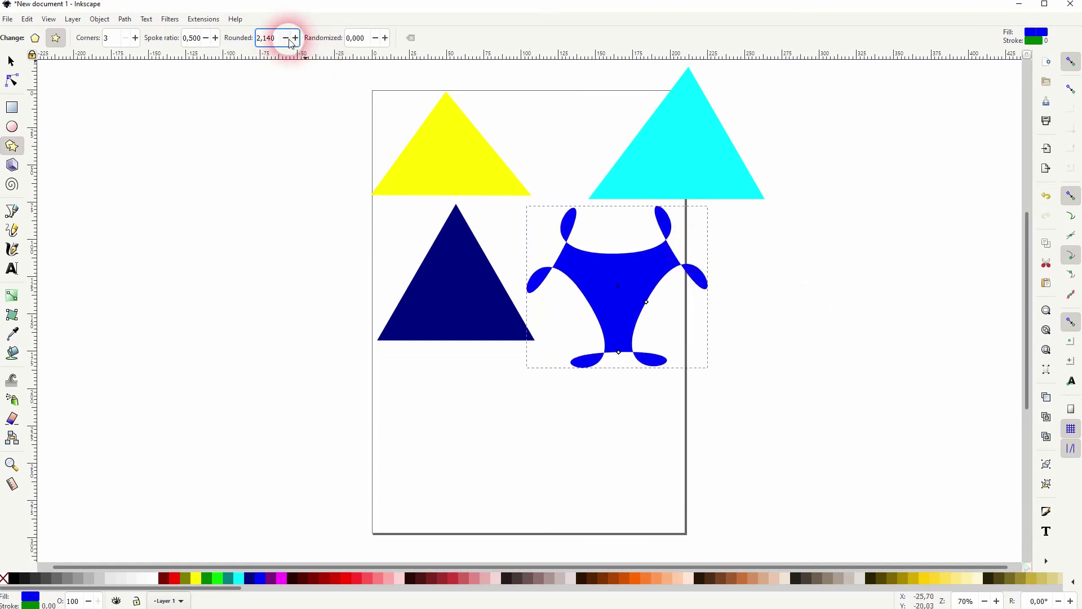
click(285, 40)
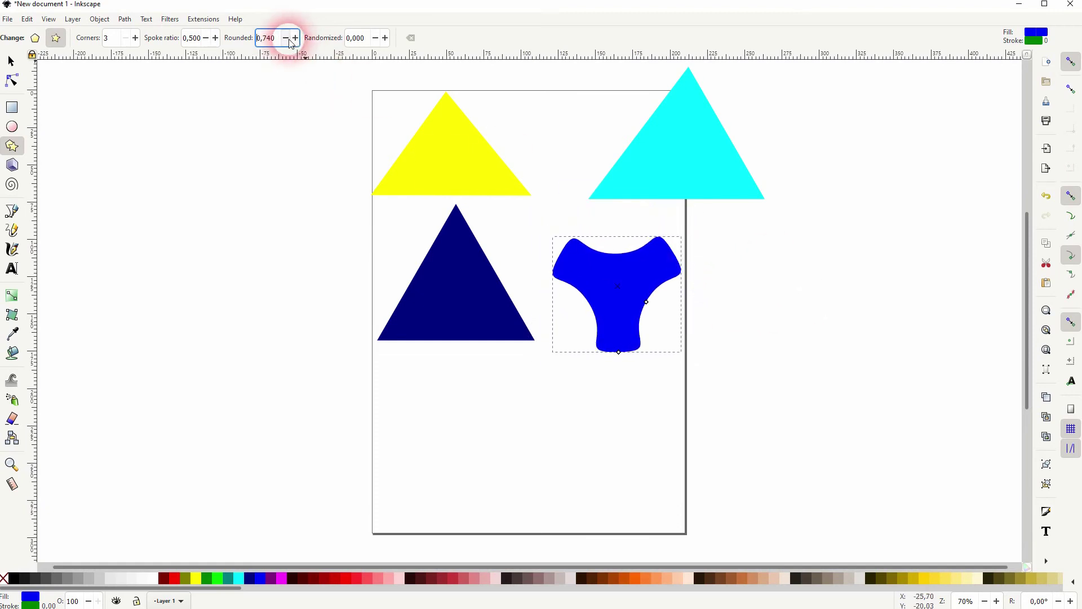
click(289, 39)
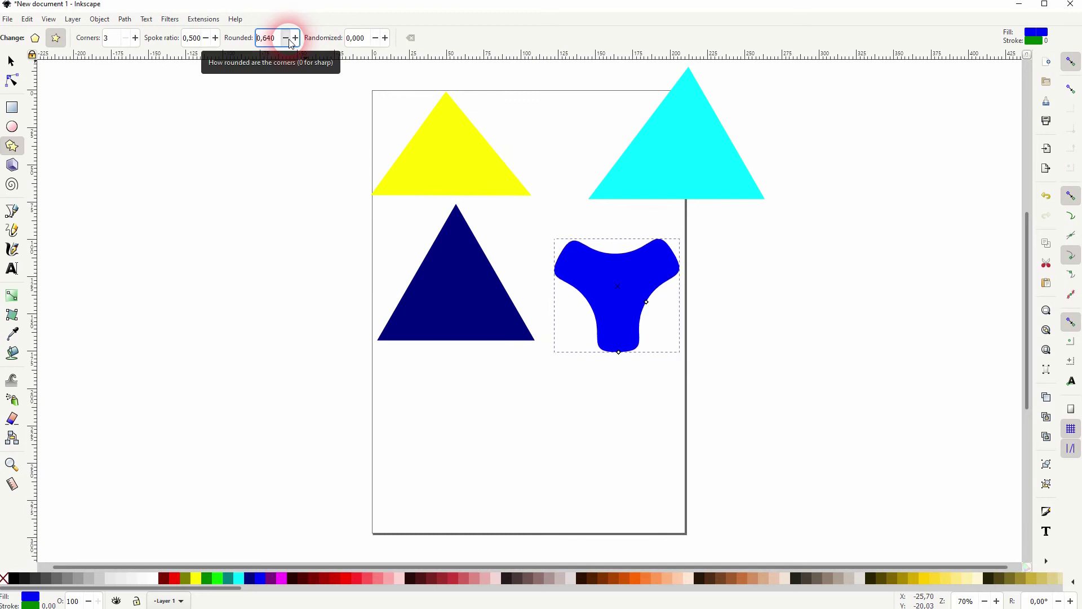
click(289, 40)
click(289, 39)
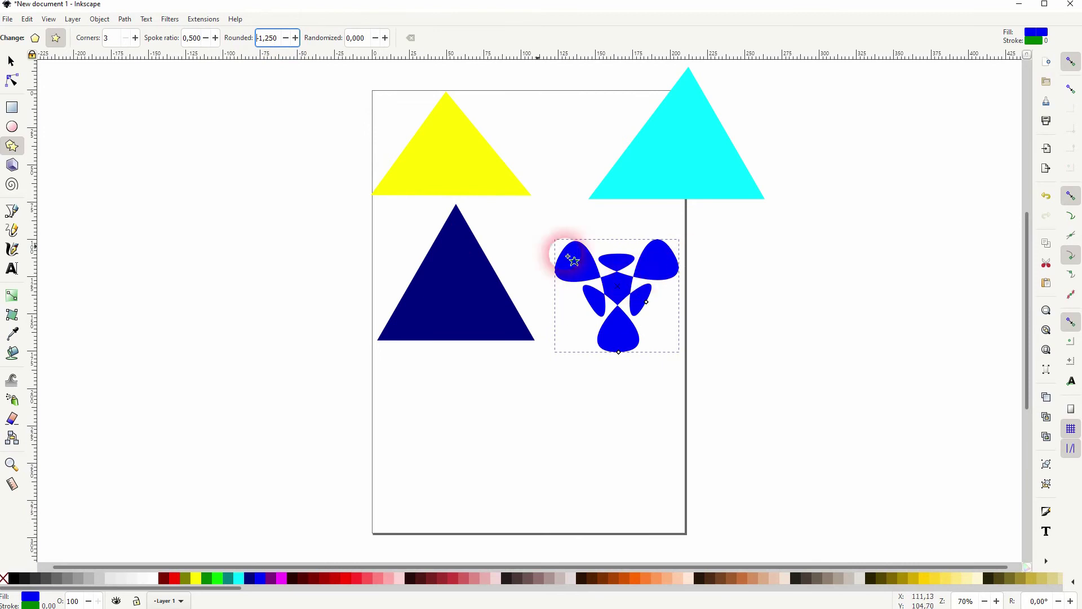
drag(277, 38, 257, 38)
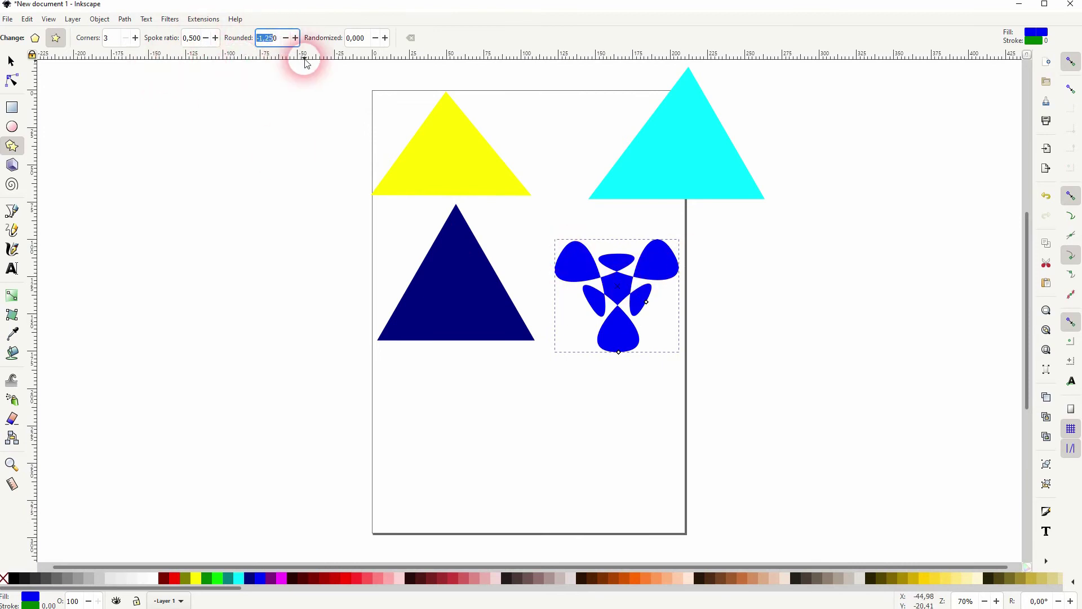
text(0)
key(Return)
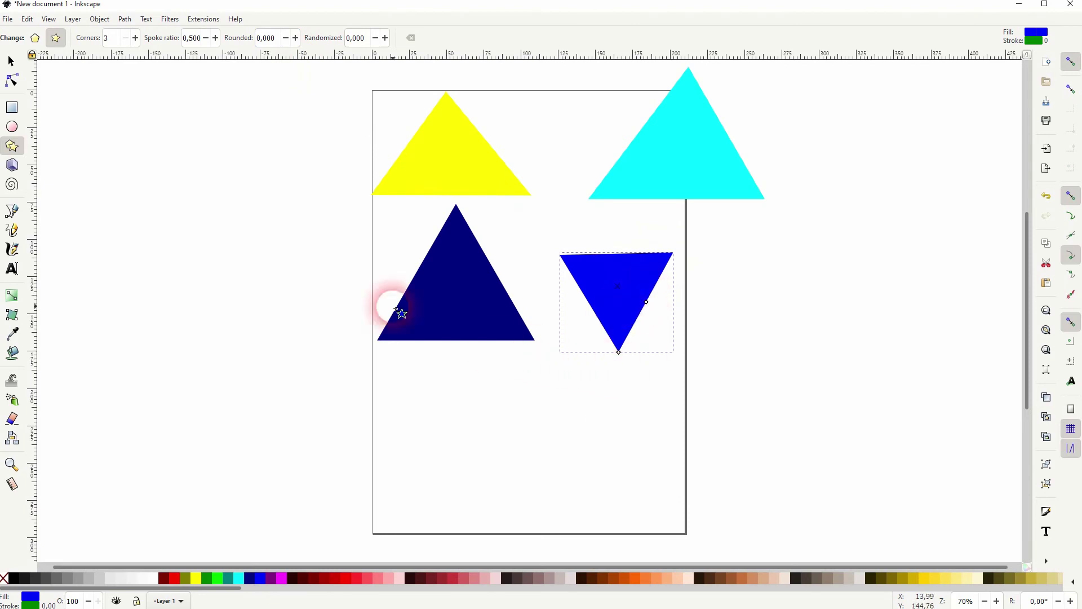
Step: Move the blue triangle up beneath the cyan one and shift the navy triangle lower
click(12, 62)
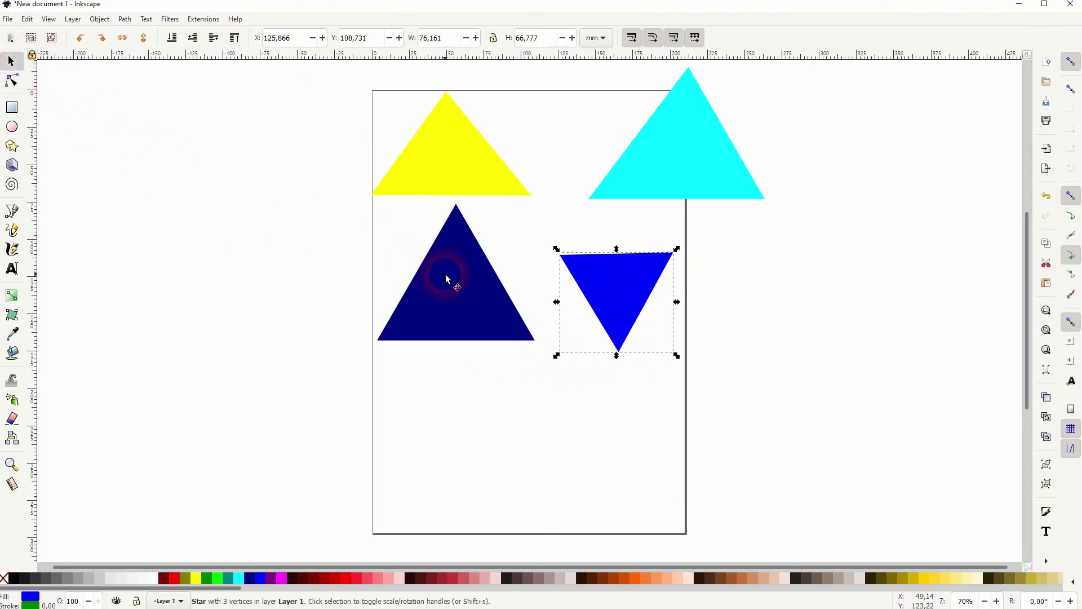
click(721, 342)
drag(646, 296, 682, 269)
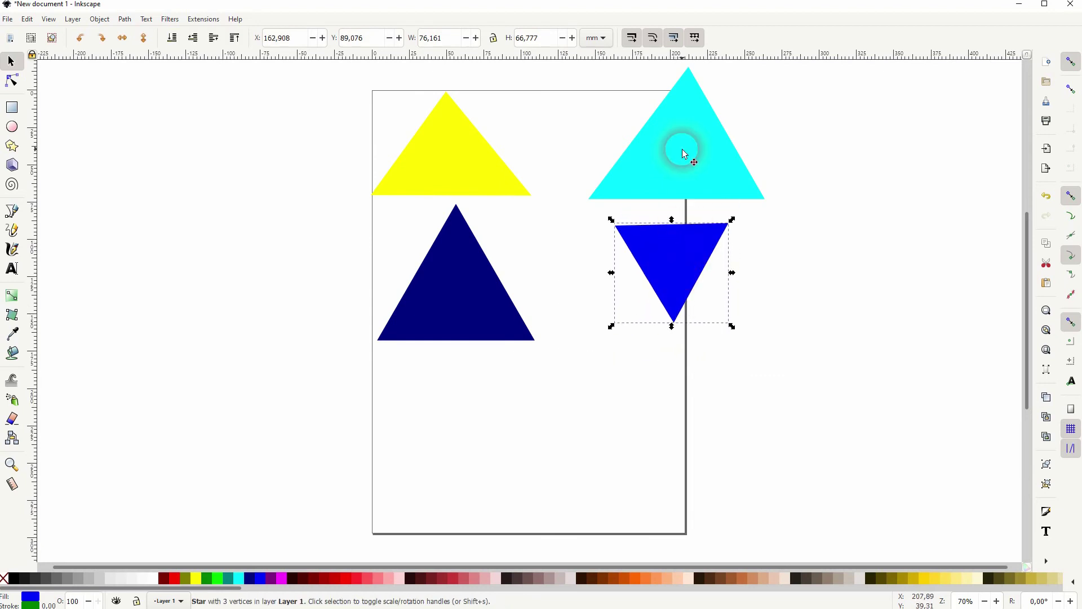
drag(474, 326, 537, 423)
Step: Fill the navy triangle with fuchsia and switch its stroke width unit to px
click(282, 579)
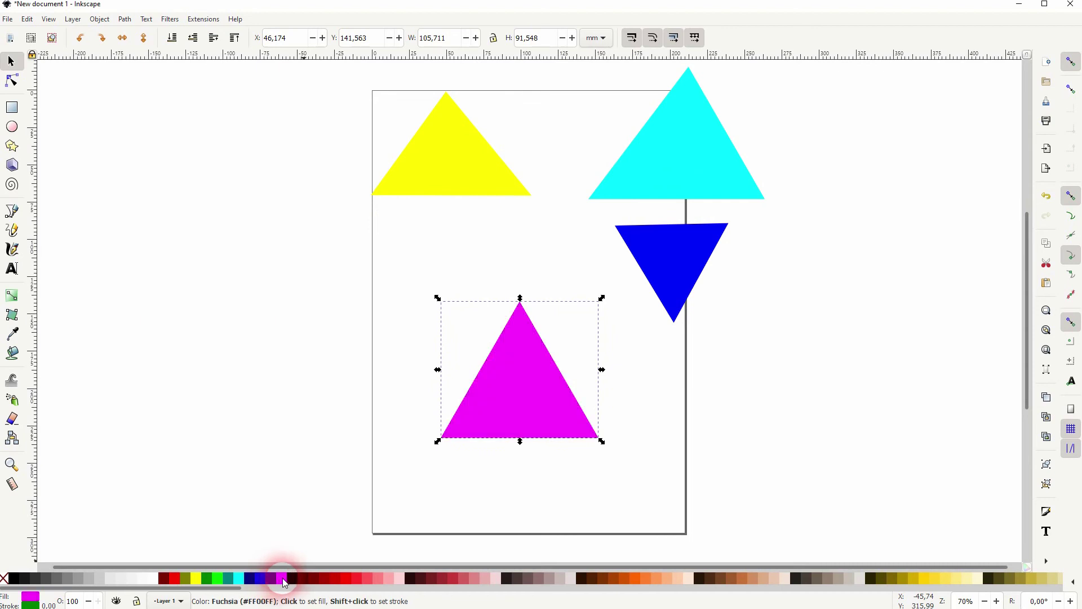
click(38, 605)
click(898, 81)
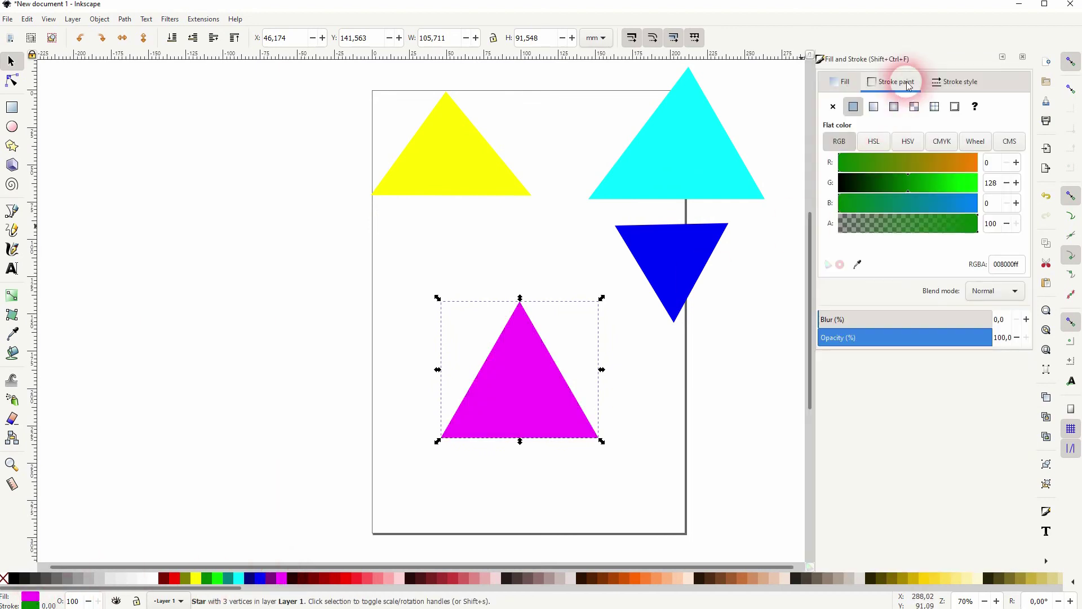
click(965, 80)
click(876, 117)
click(923, 107)
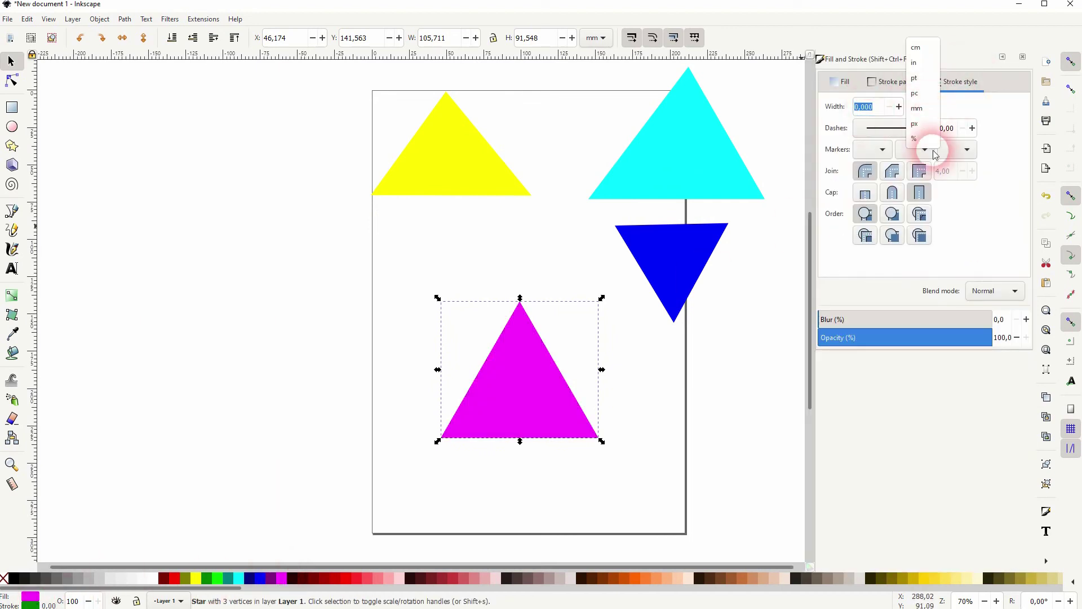
click(919, 114)
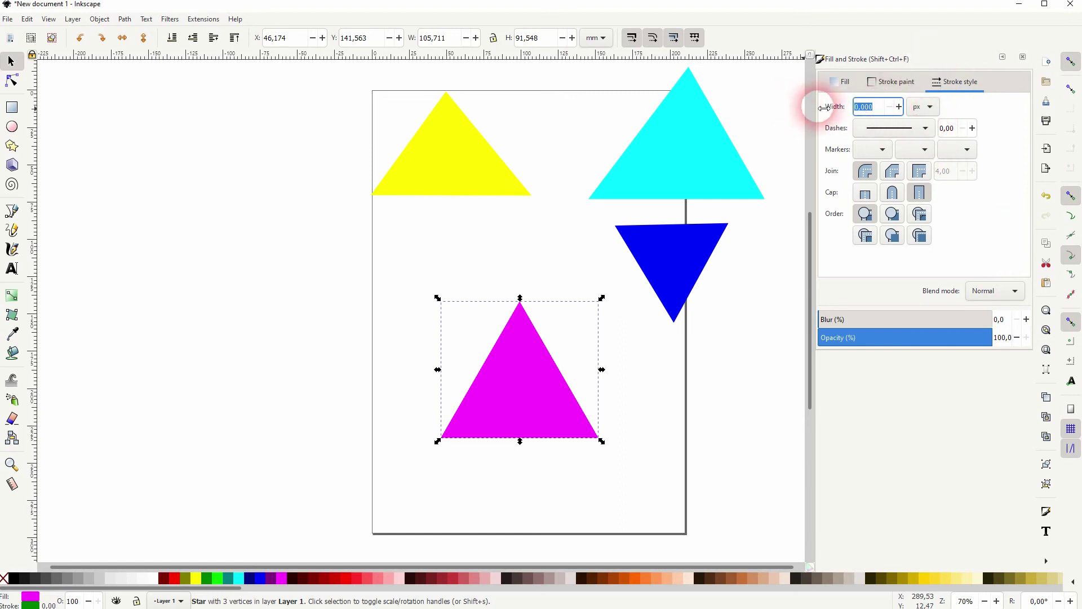
Step: Give the outline a corner join style and a 40 px stroke width
text(25)
key(Return)
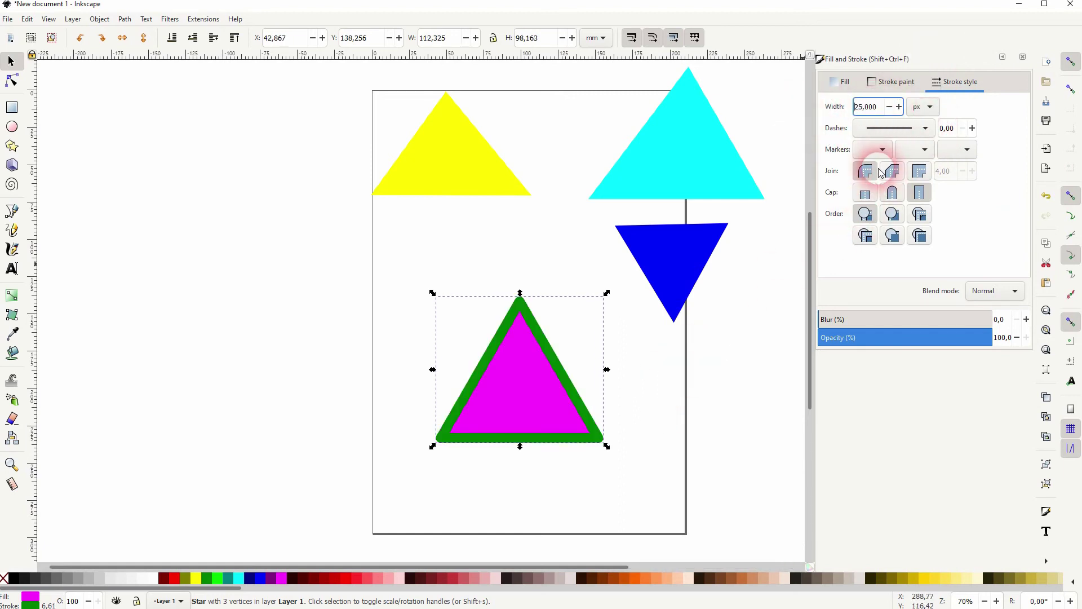
click(893, 170)
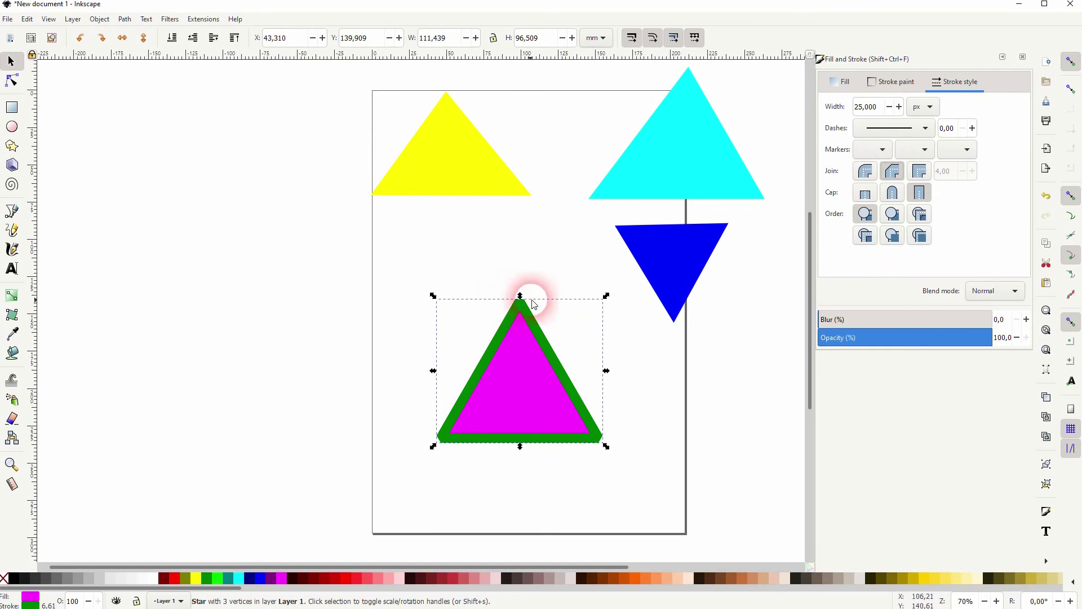
click(868, 172)
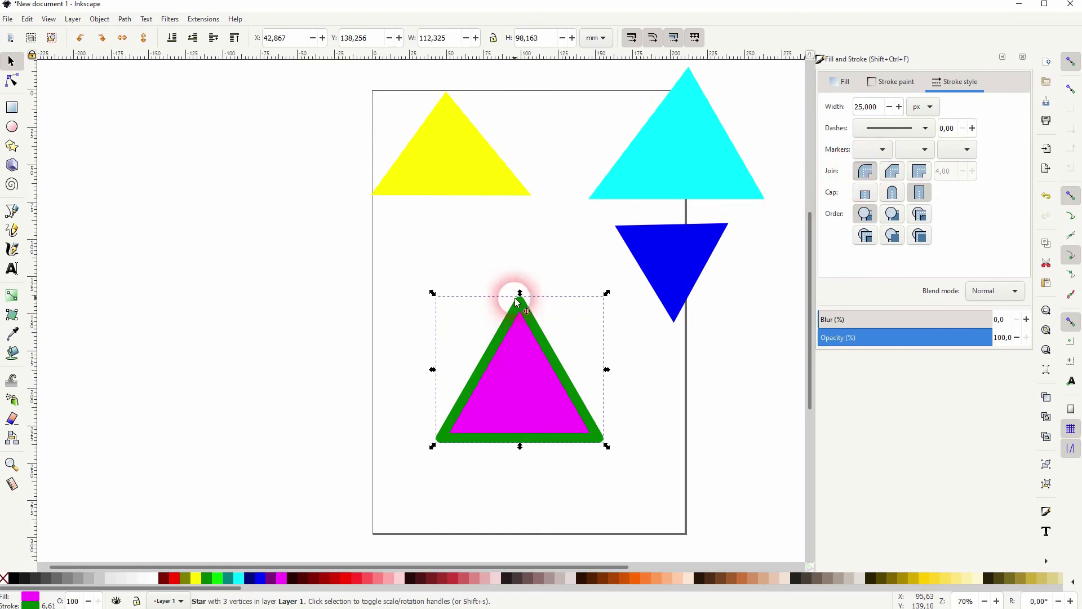
double_click(862, 109)
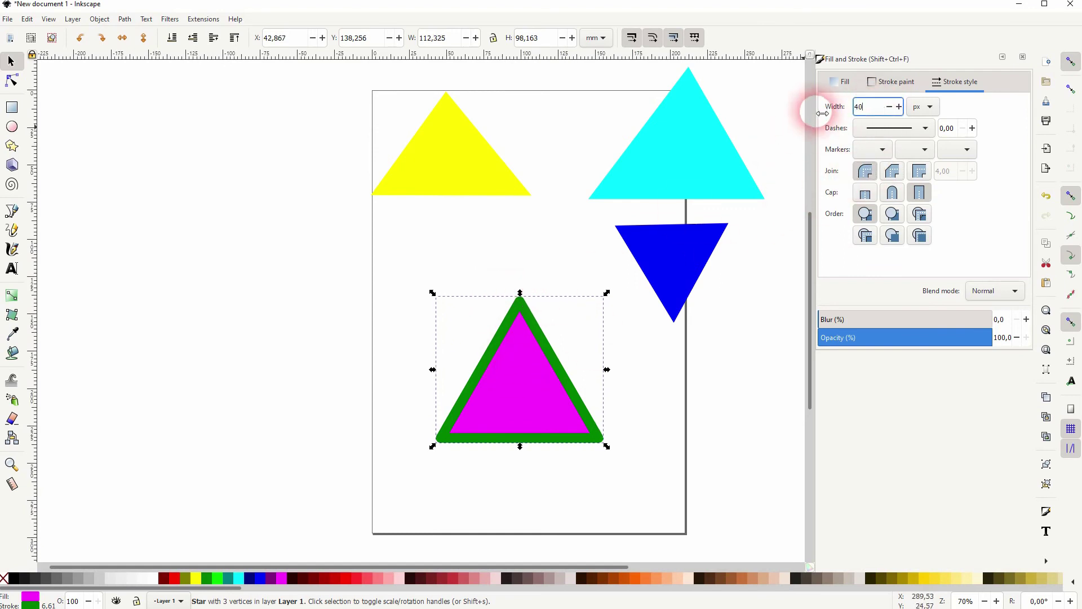
key(Return)
click(501, 345)
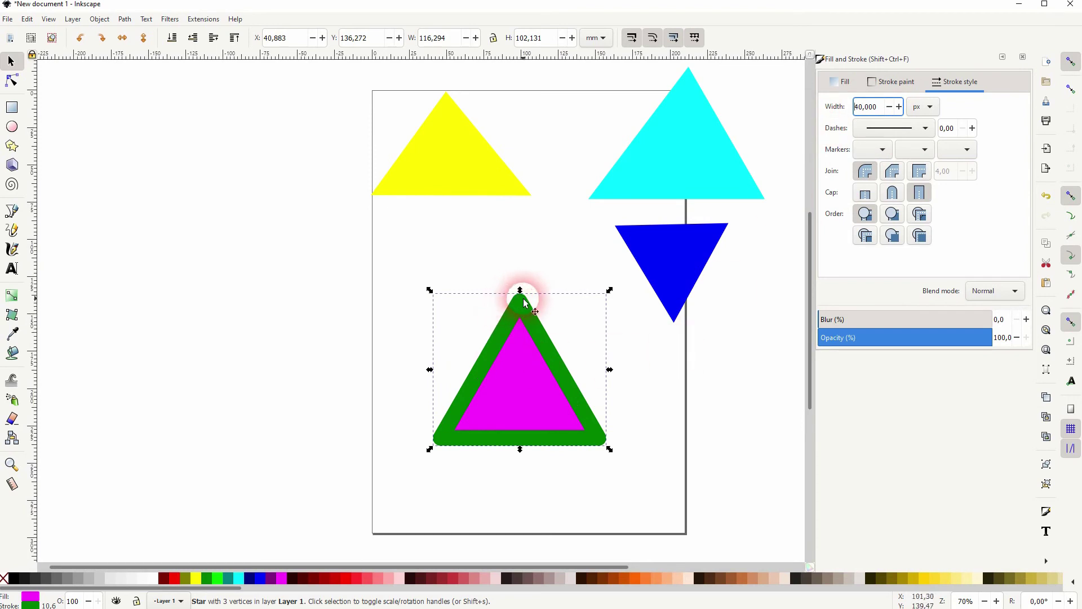
Step: Close Fill and Stroke and nudge the outlined triangle slightly up and left
click(1029, 57)
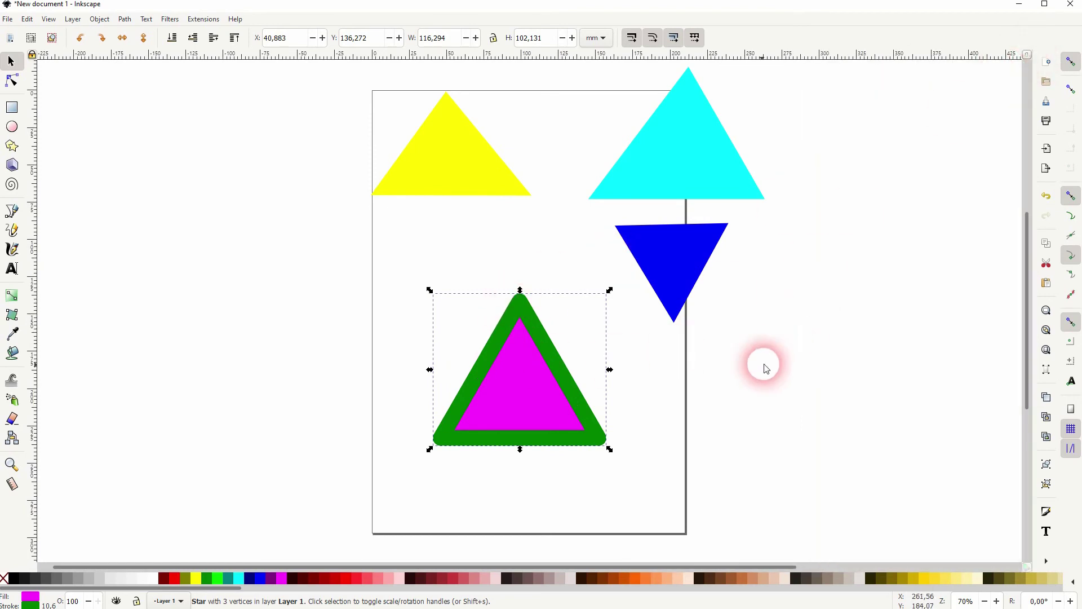
click(739, 381)
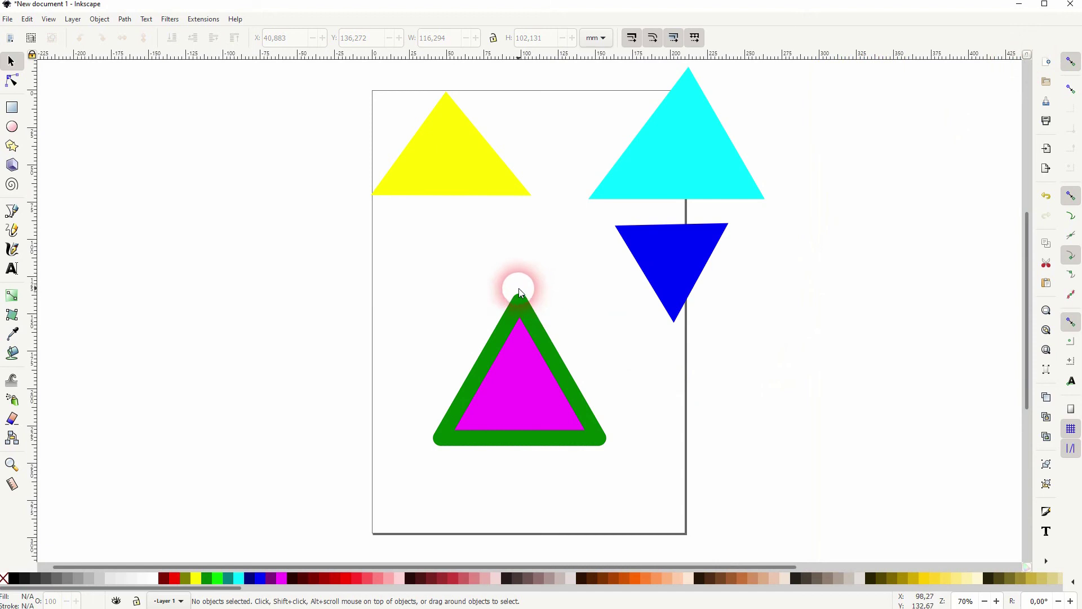
drag(497, 403, 486, 382)
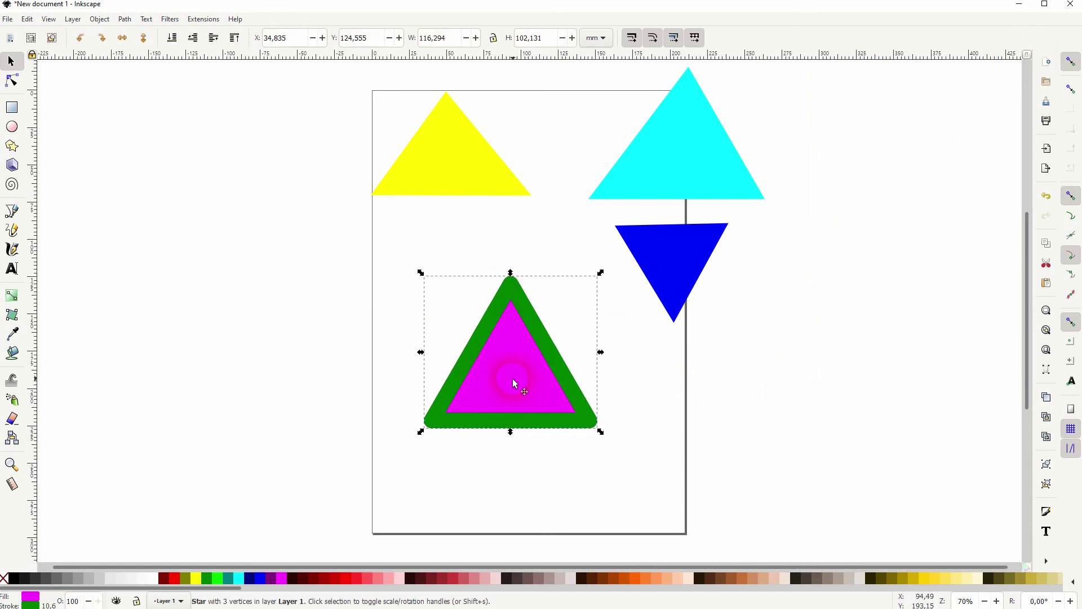
Step: Apply Stroke to Path, Combine, then Break Apart to separate the green pieces
click(121, 21)
click(152, 46)
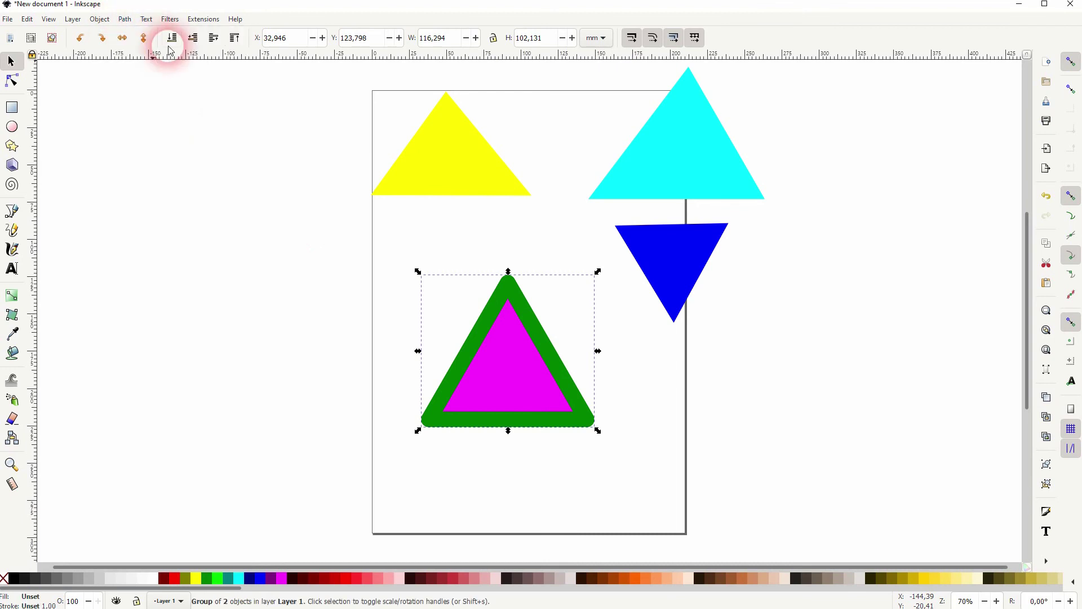
click(125, 20)
click(186, 156)
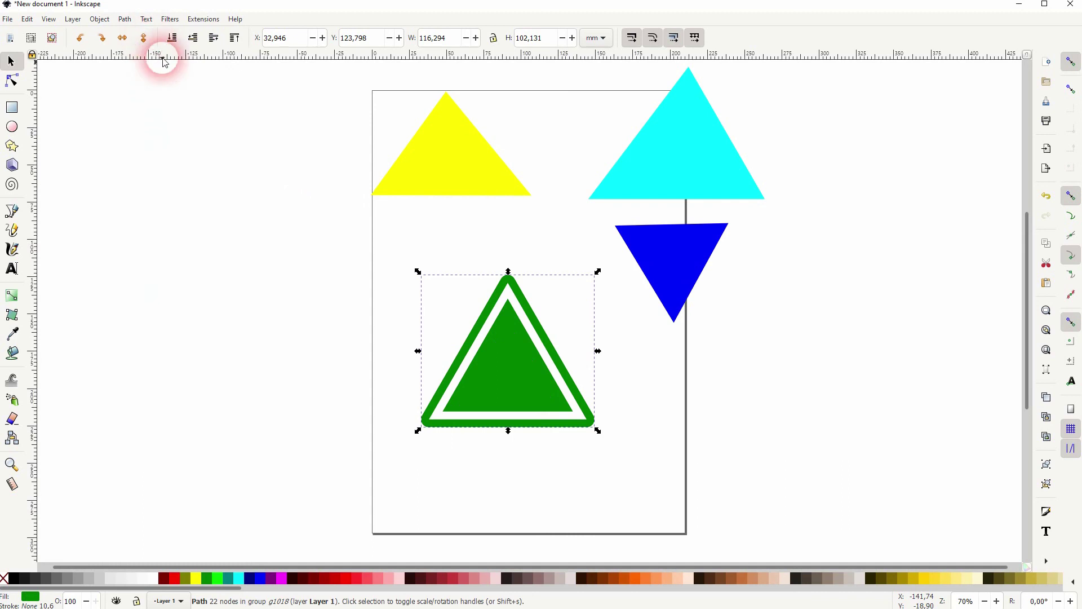
click(125, 19)
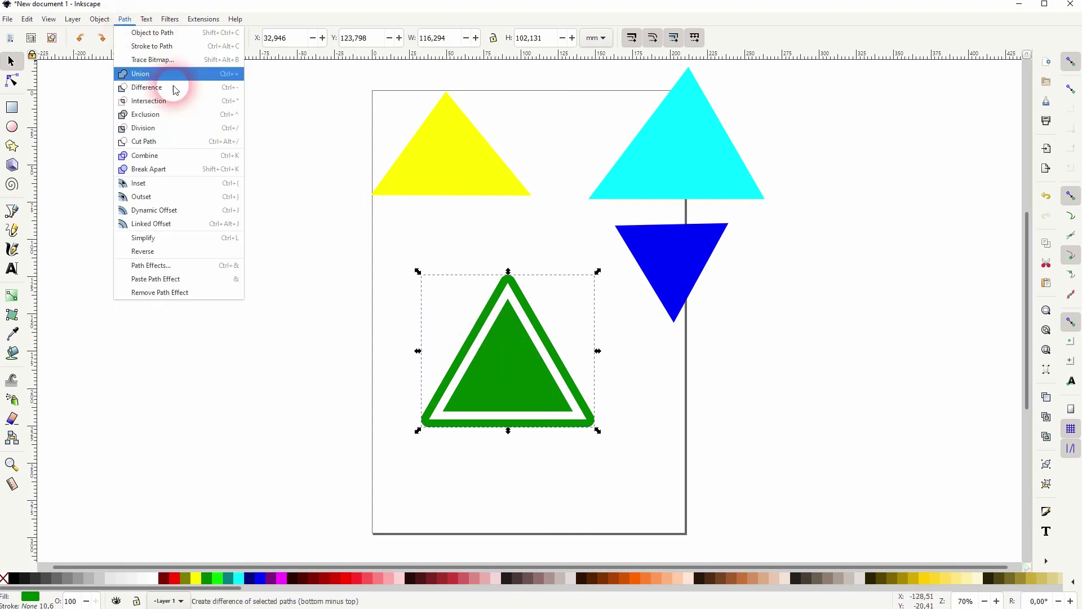
click(151, 169)
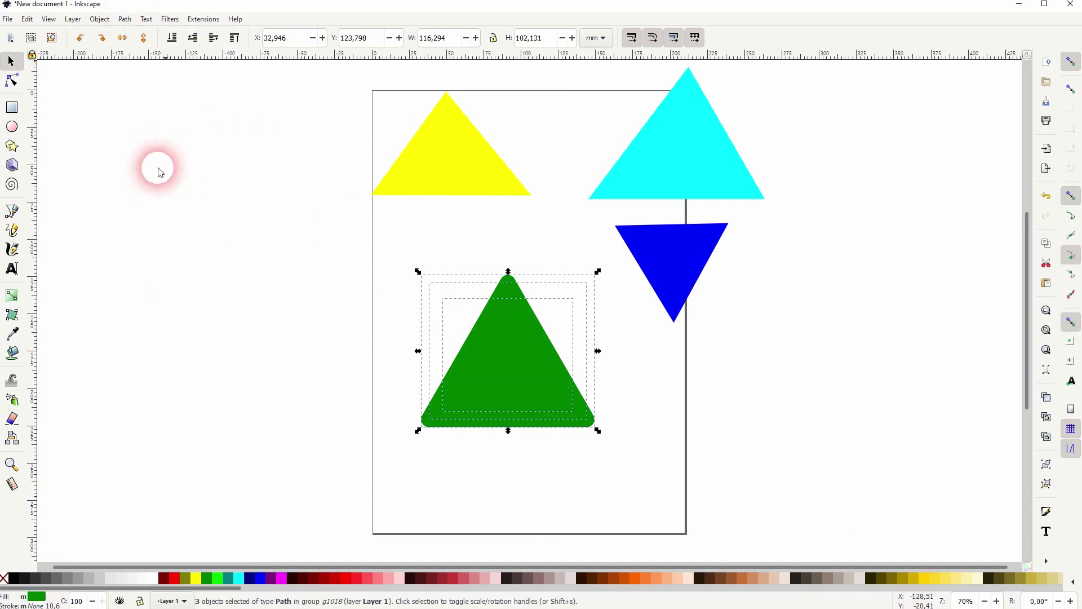
Step: Set the rounded green triangle aside, delete the sharp inner triangle, and move the rounded one back
click(720, 459)
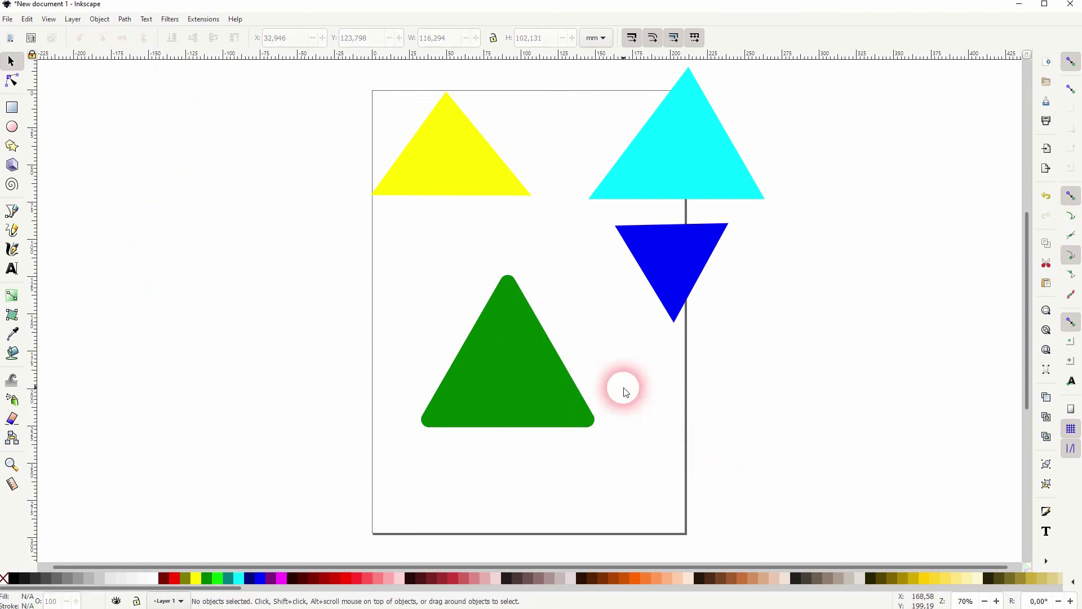
mouse_move(618, 390)
mouse_down()
mouse_move(571, 401)
mouse_move(309, 364)
mouse_up()
drag(503, 466, 490, 394)
click(543, 489)
drag(535, 479, 514, 371)
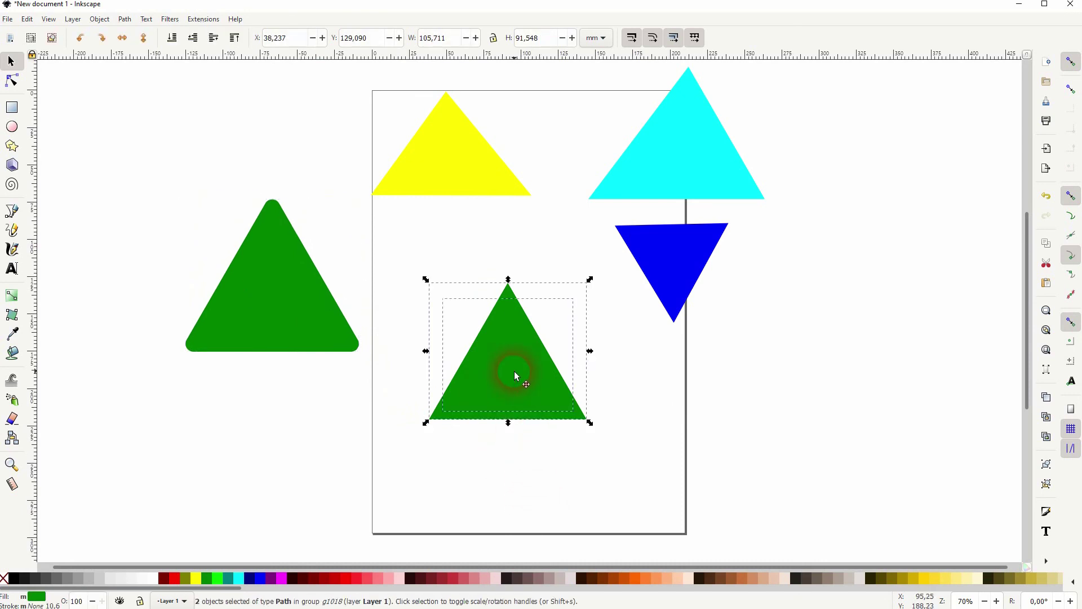
key(Delete)
drag(293, 259, 554, 327)
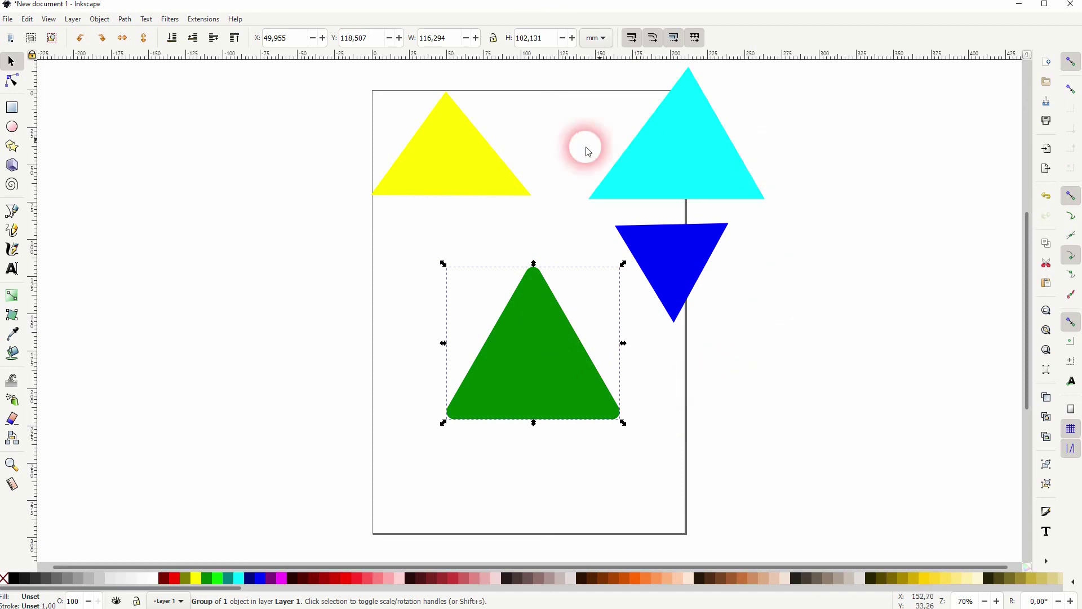